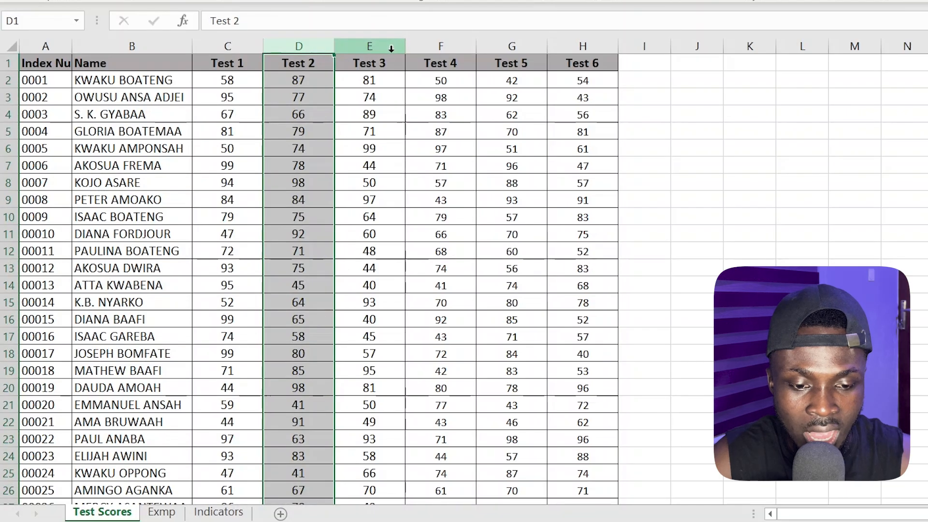
Review the score columns Test 1 through Test 6 on the Test Scores sheet, one test at a time
click(389, 45)
click(465, 39)
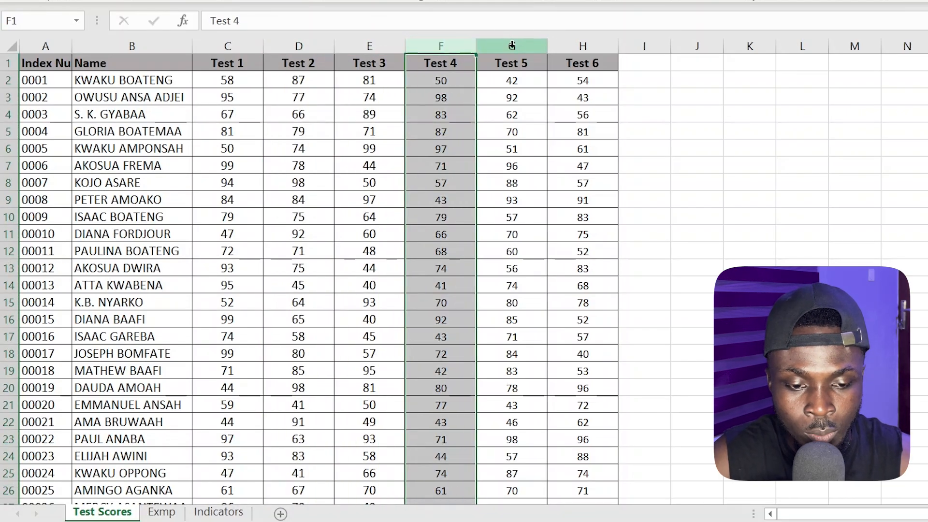
click(243, 46)
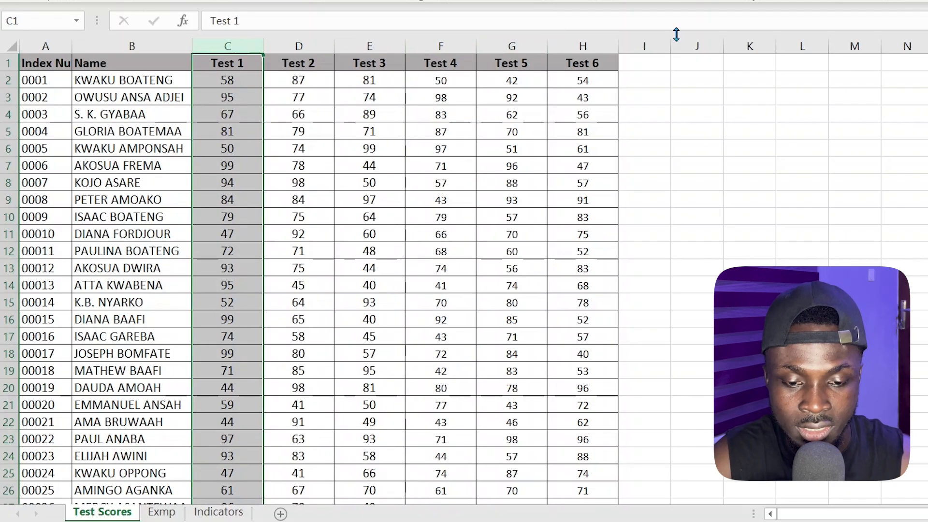
click(290, 49)
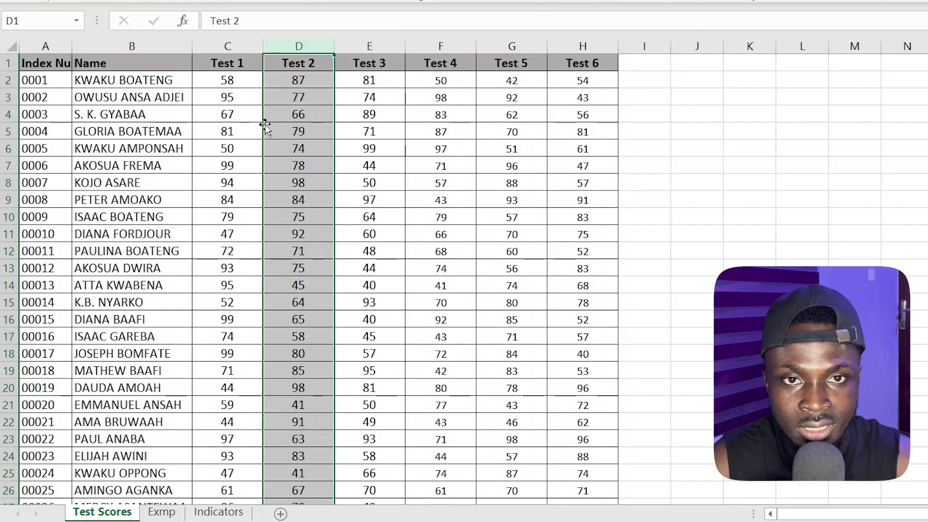
click(233, 40)
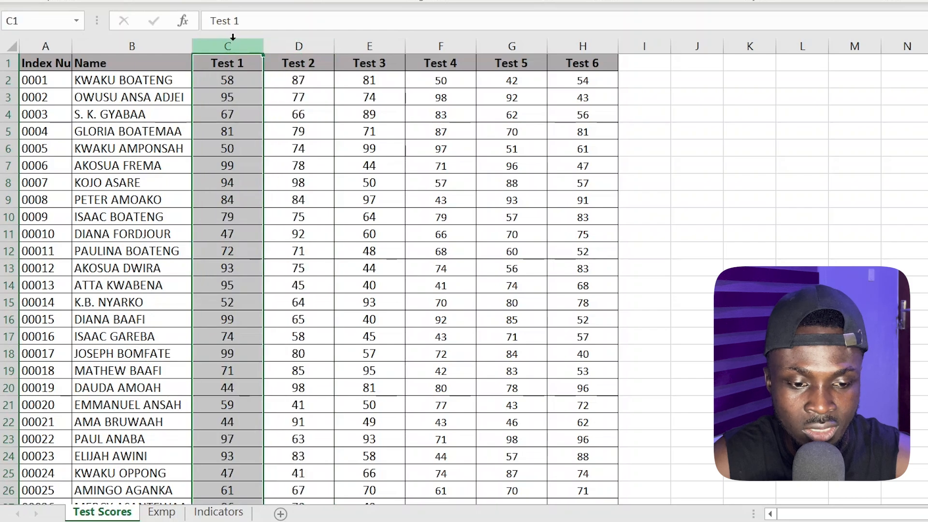
scroll(239, 99, down, 3)
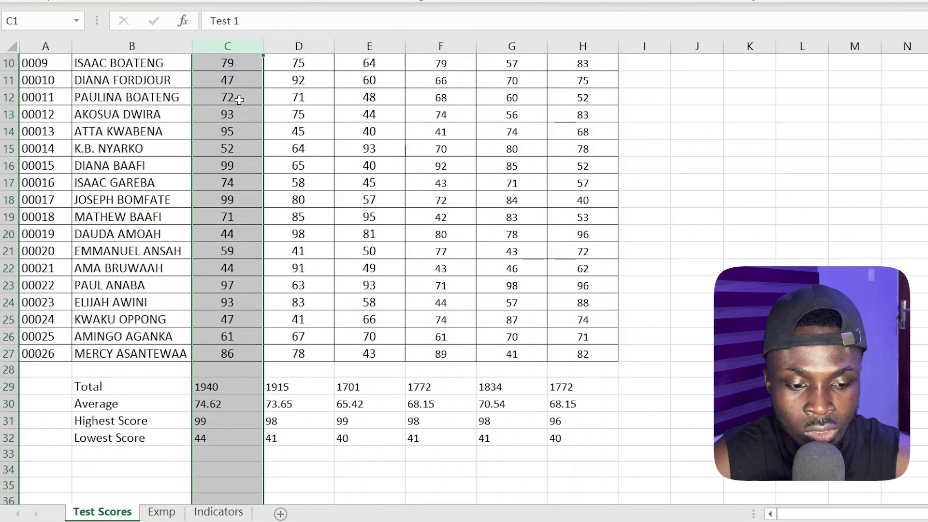
scroll(239, 99, up, 3)
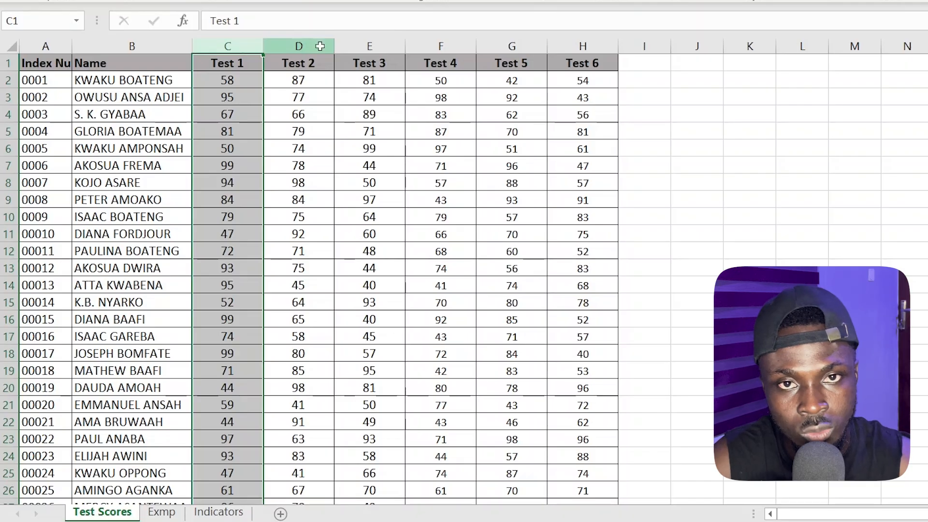
click(321, 45)
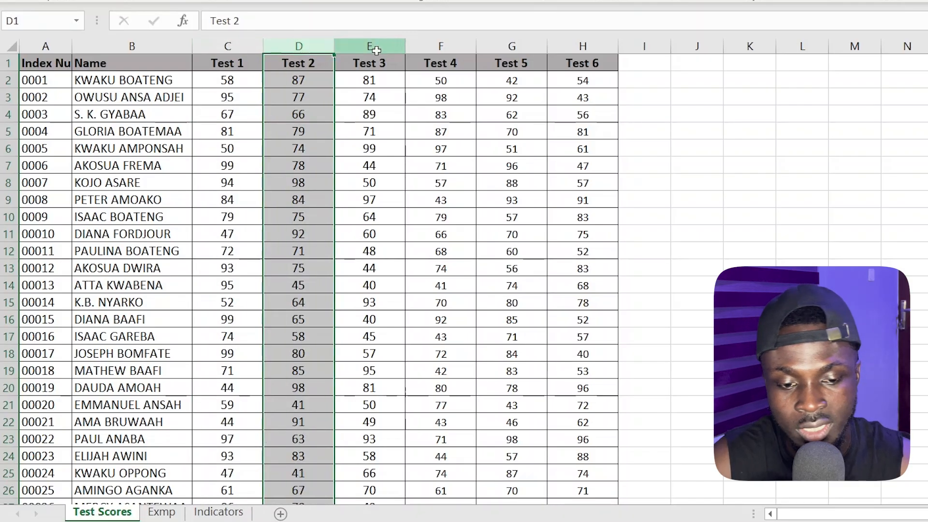
click(375, 46)
click(590, 44)
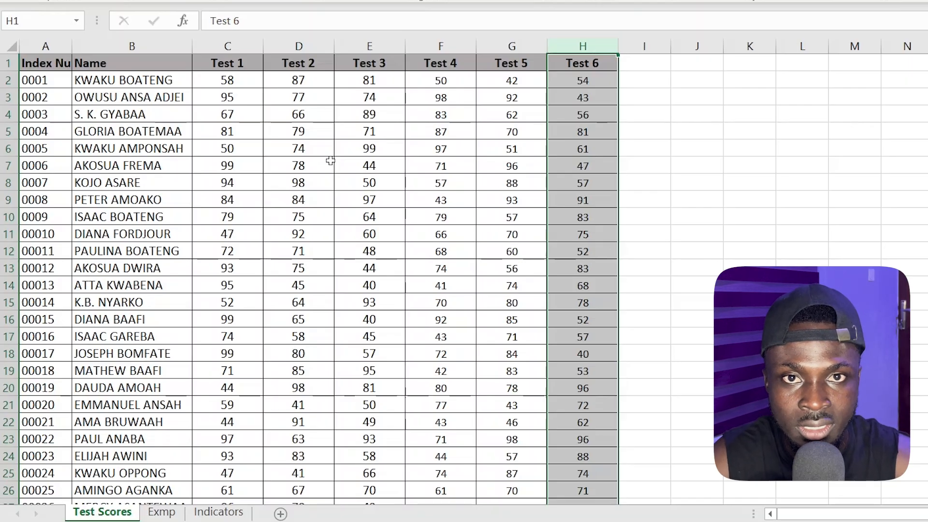
click(244, 42)
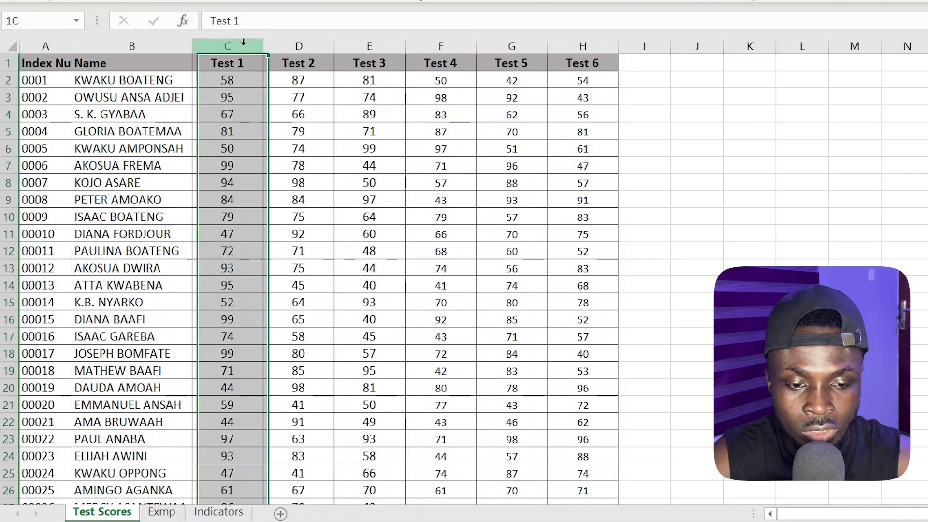
click(315, 39)
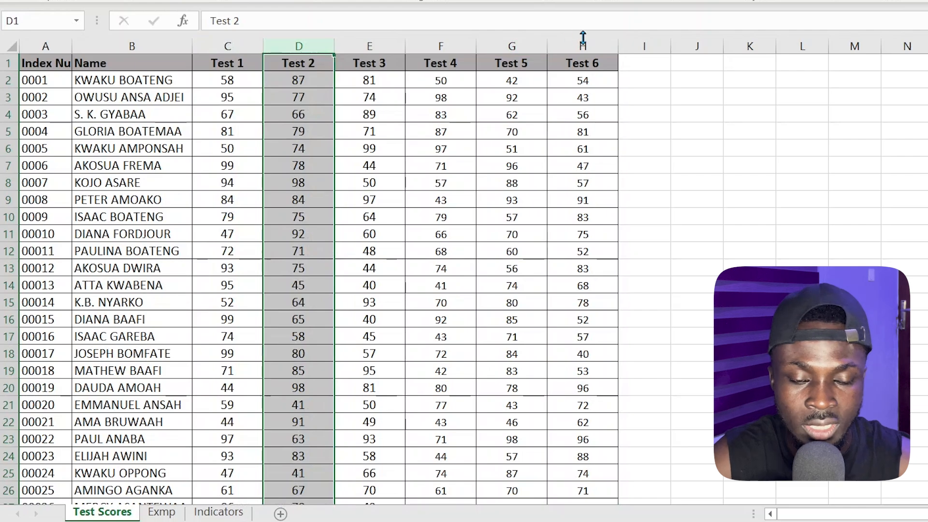
click(559, 46)
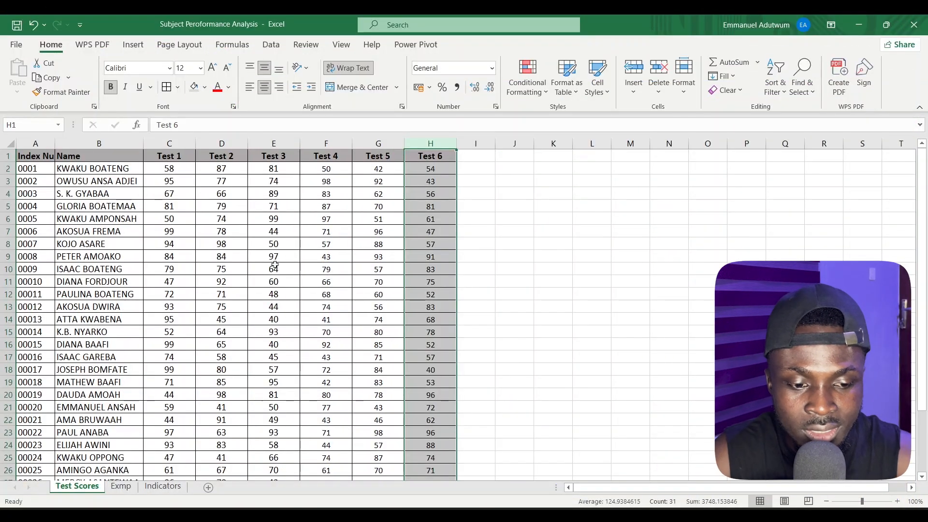
Examine the Total, Average, Highest Score and Lowest Score rows against the Test 1 and Test 2 scores above them
scroll(274, 265, down, 2)
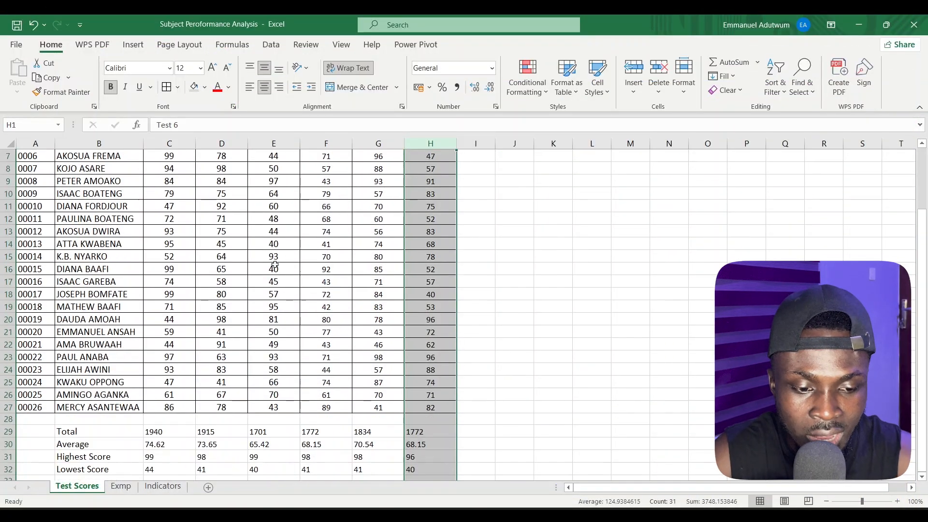
scroll(274, 265, down, 1)
scroll(274, 265, up, 3)
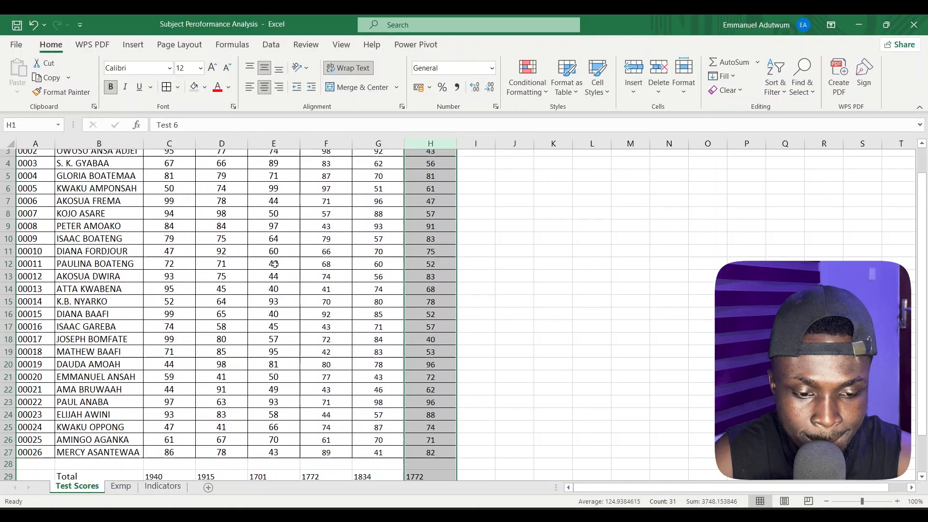
scroll(275, 265, down, 3)
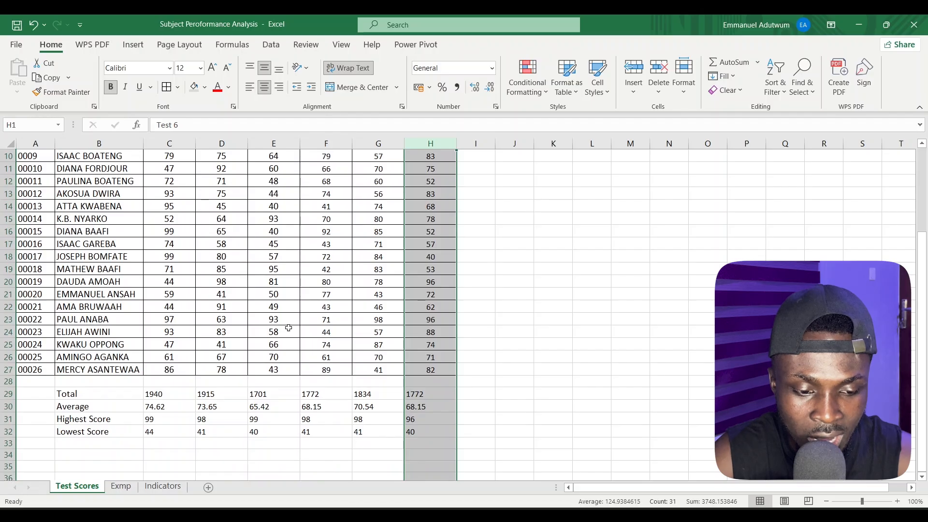
click(162, 396)
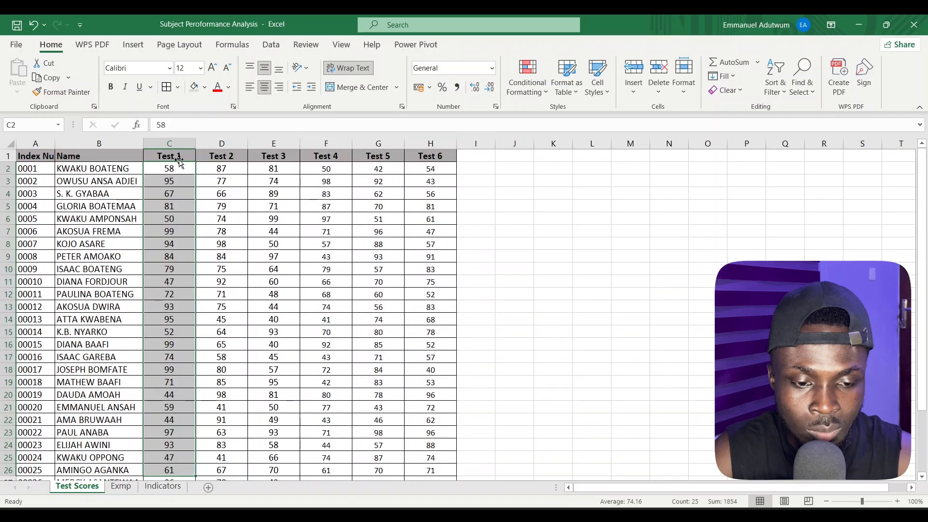
click(176, 168)
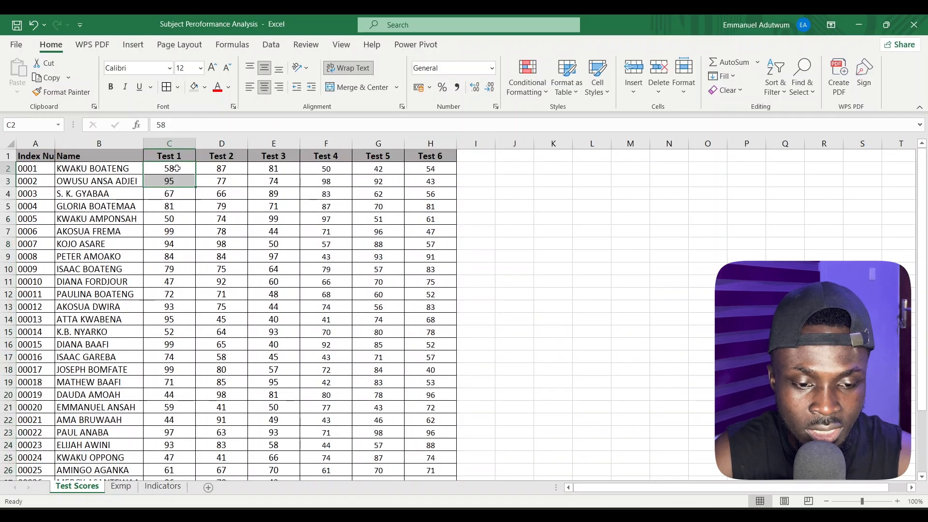
drag(179, 167, 171, 452)
scroll(170, 452, up, 1)
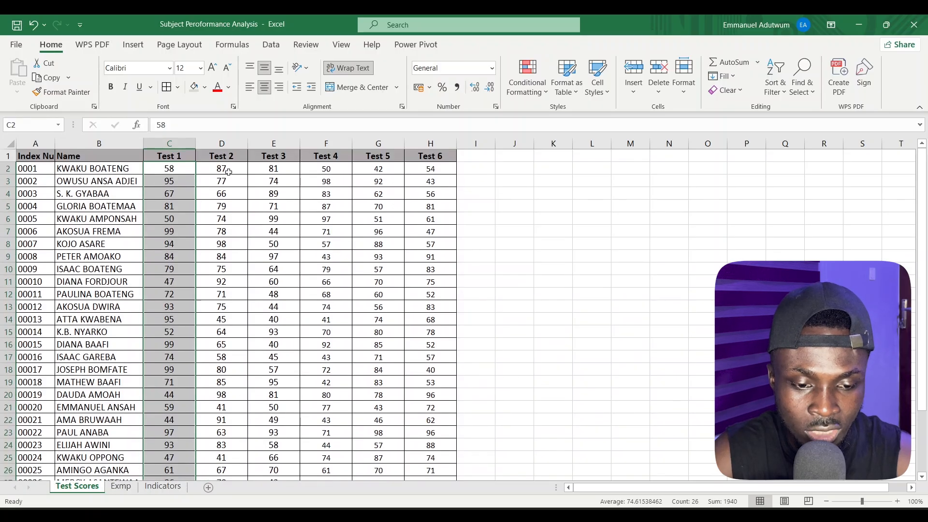
drag(227, 170, 235, 457)
scroll(234, 458, down, 6)
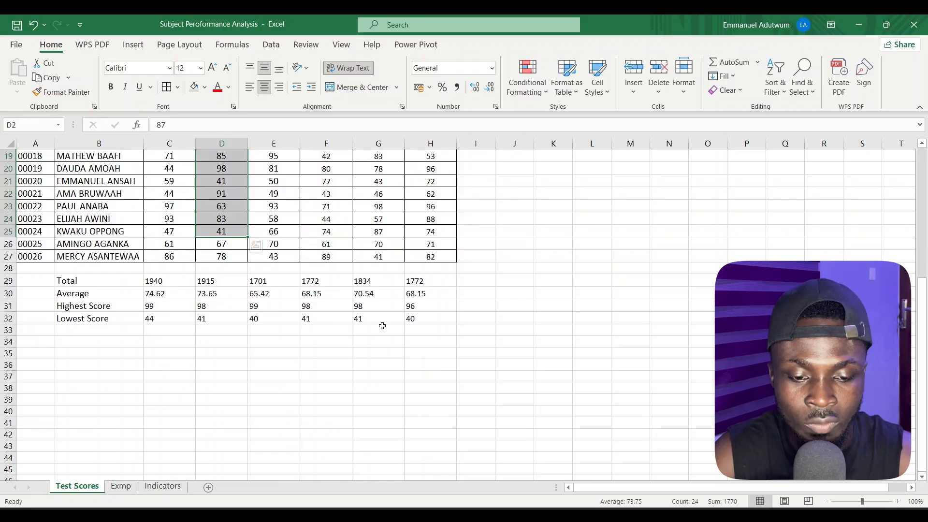
scroll(379, 329, up, 5)
scroll(379, 328, up, 1)
scroll(399, 222, down, 2)
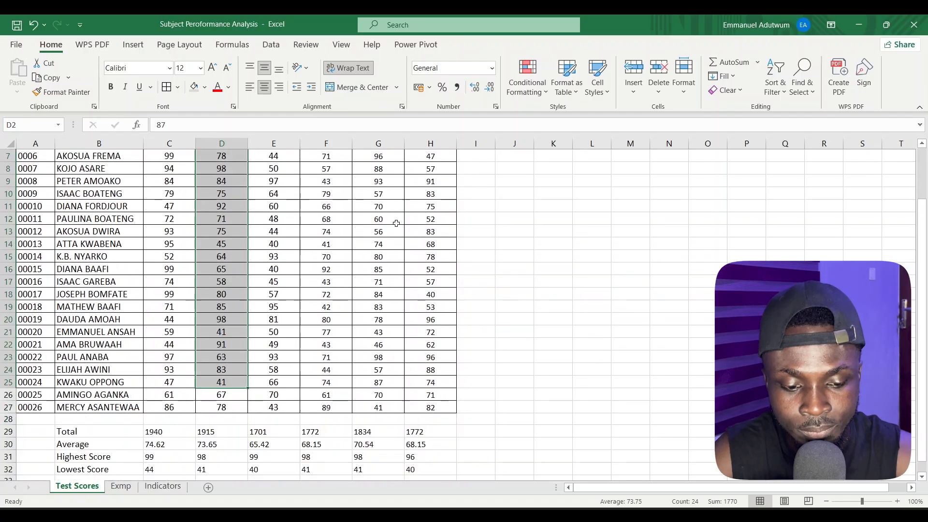
scroll(397, 223, down, 1)
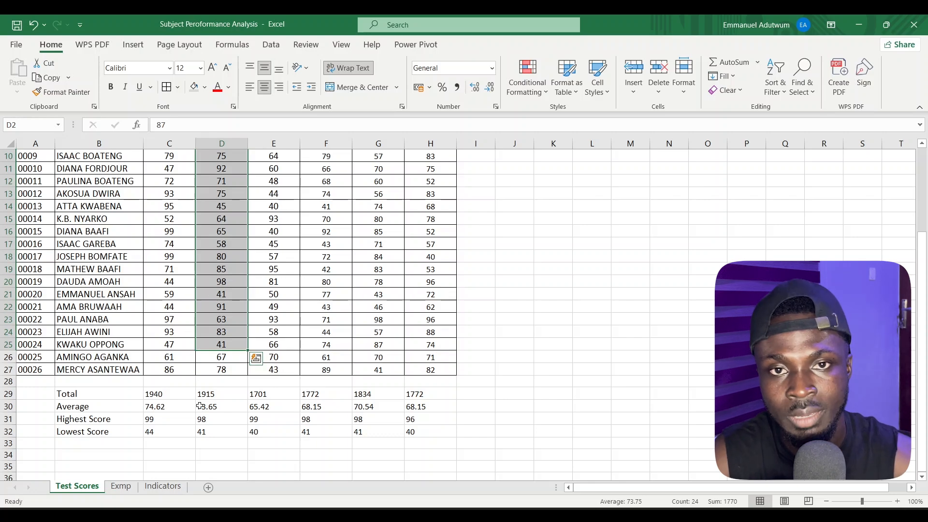
Copy the summary block B29:H32 from Test Scores and paste it as values at cell B2 of the Indicators sheet
drag(70, 394, 424, 429)
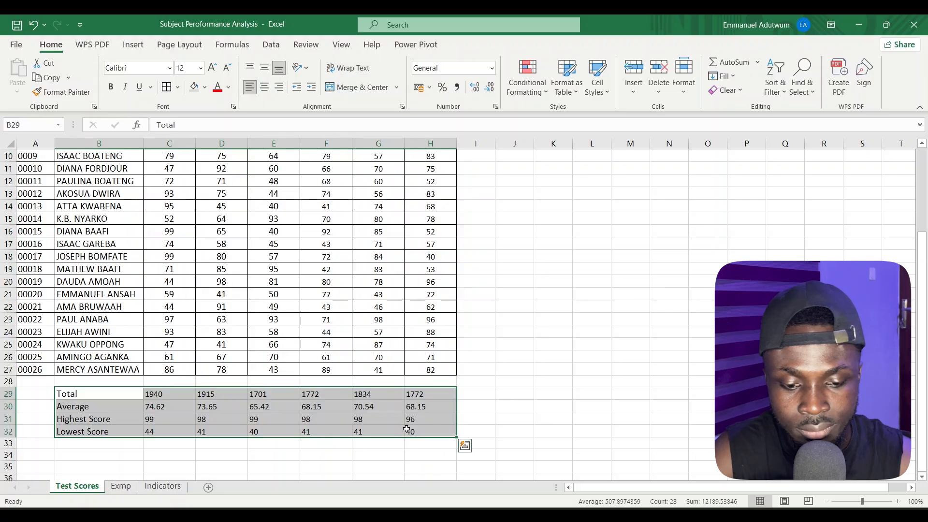
scroll(401, 429, down, 1)
key(ctrl+c)
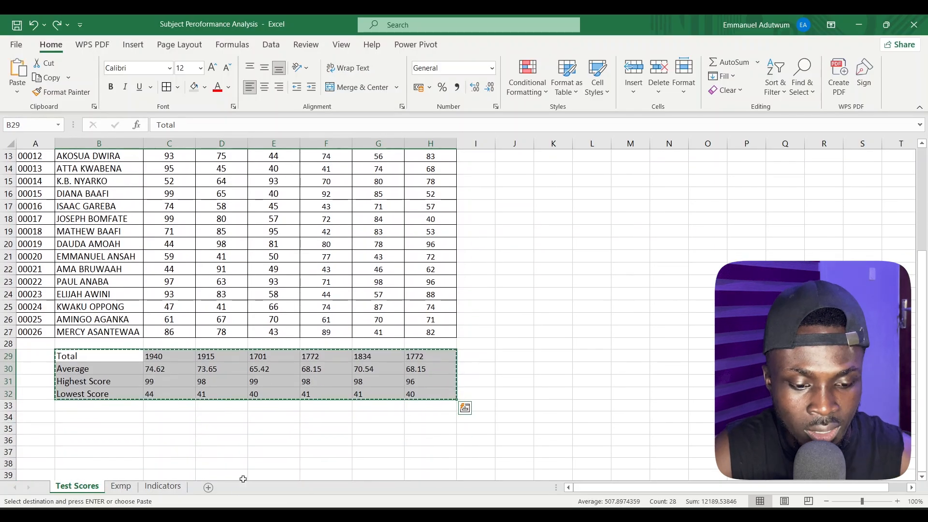
click(175, 489)
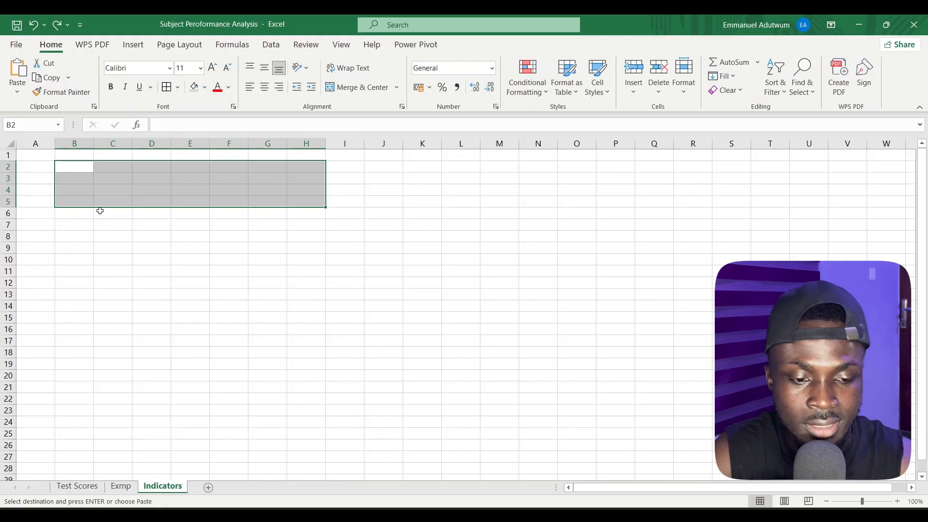
click(80, 169)
right_click(81, 172)
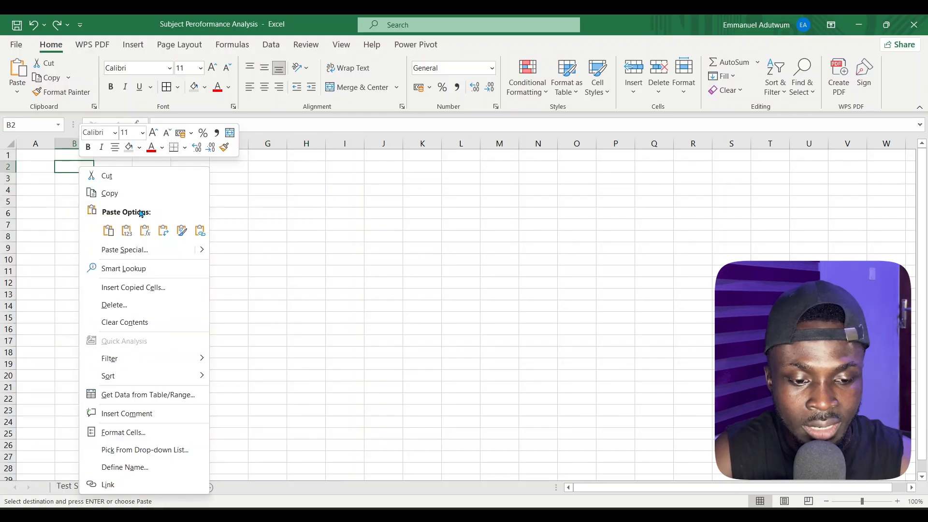
click(127, 231)
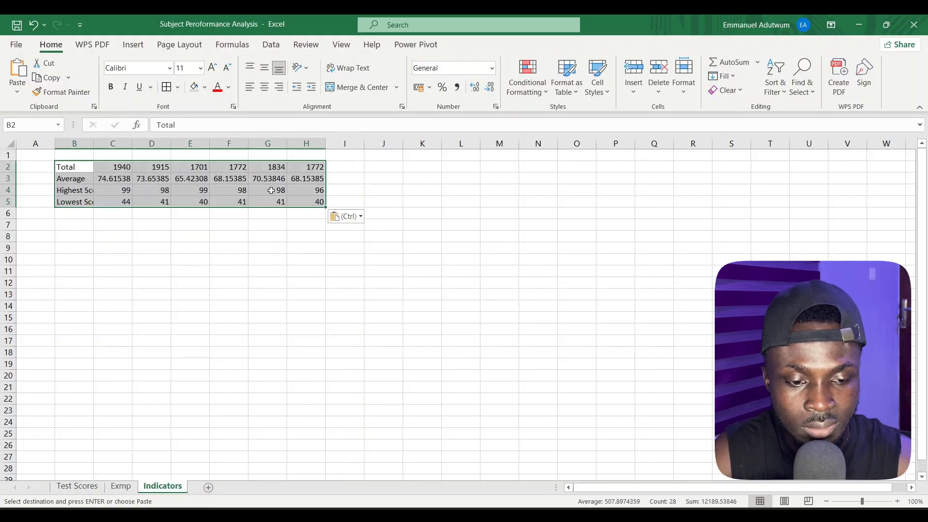
Auto-fit the widths of columns B, C and D on the Indicators sheet to their contents
double_click(91, 149)
click(148, 153)
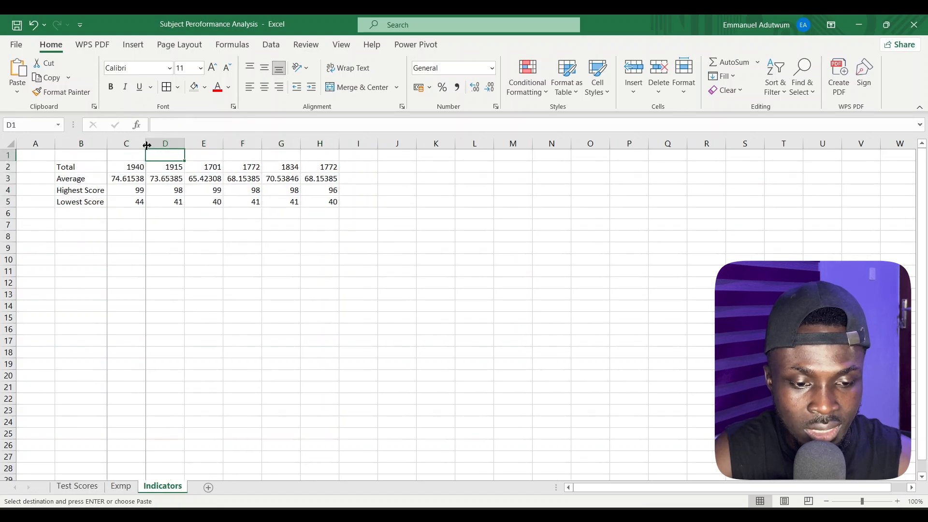
double_click(147, 144)
double_click(197, 144)
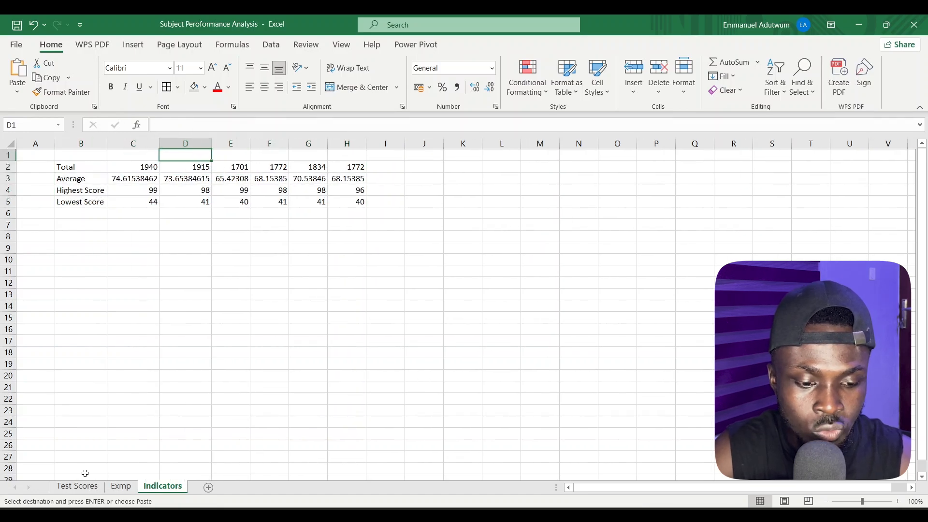
Copy the headers Test 1 to Test 6 from Test Scores and paste them as values starting at C1 of Indicators
click(77, 486)
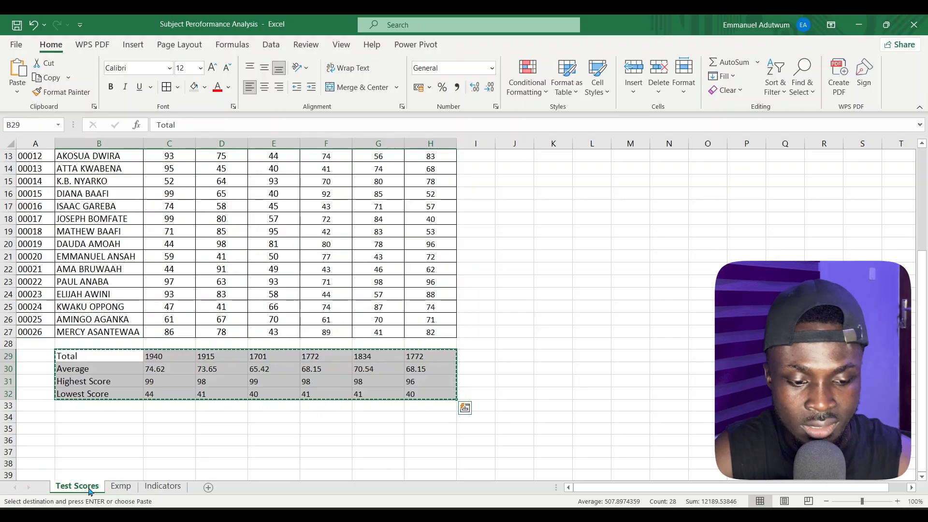
scroll(300, 375, up, 4)
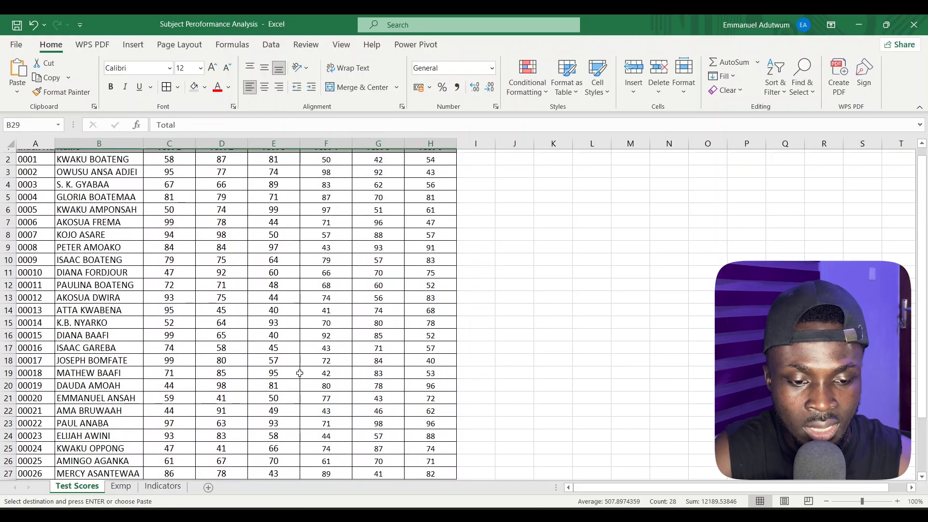
click(175, 156)
drag(175, 156, 443, 156)
key(ctrl+v)
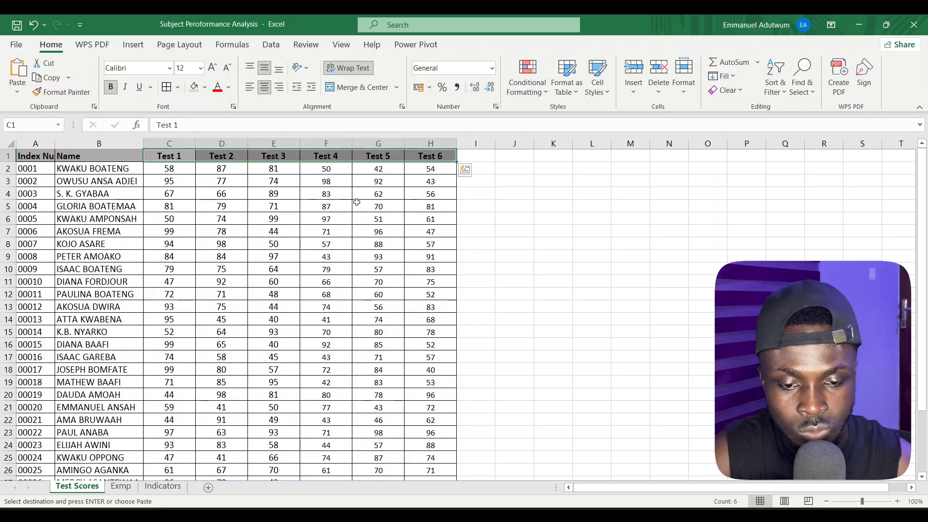
click(161, 487)
click(145, 156)
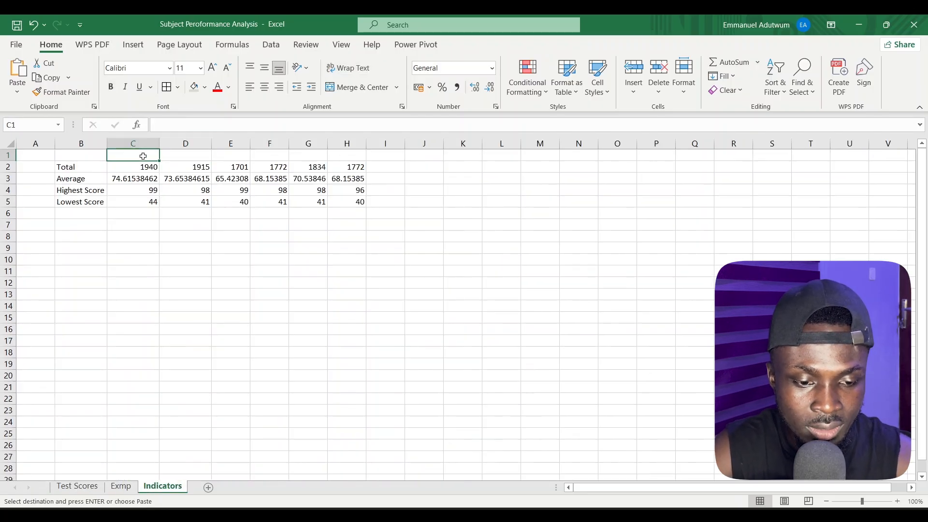
right_click(145, 160)
click(192, 220)
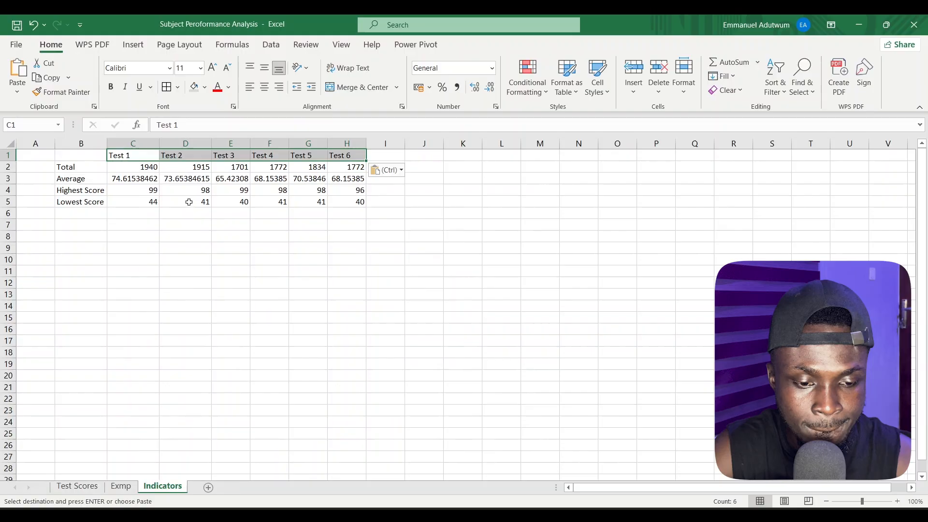
Enter the header "Indicators" in cell B1 and select the empty cell B6 below Lowest Score
click(93, 153)
text(Ind)
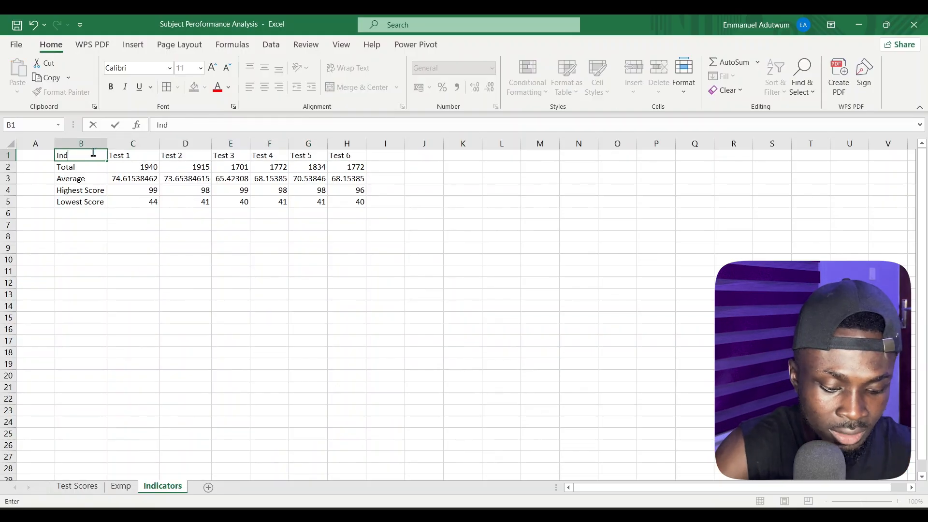
text(icators)
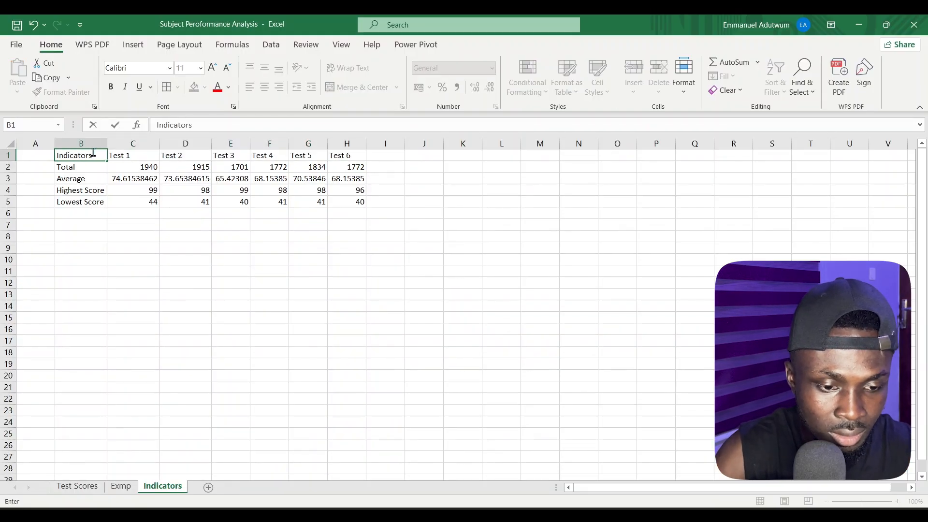
key(Return)
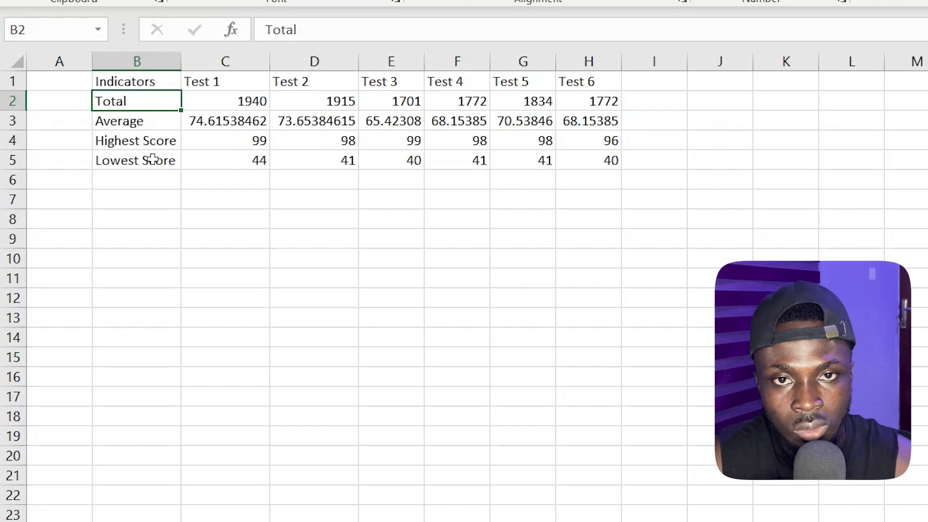
click(140, 177)
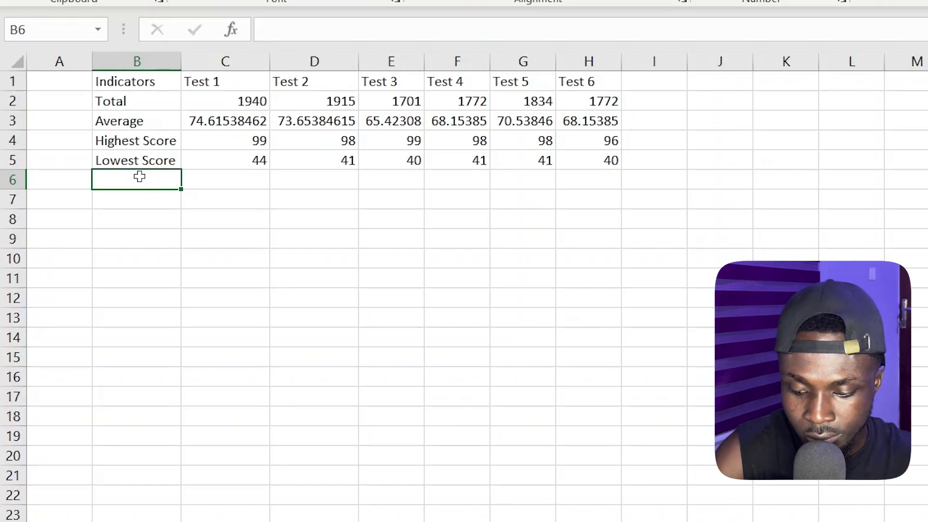
Label B6 "Difference" and enter the formula =C4-C5 in C6 to subtract the lowest score from the highest for Test 1
text(Difference)
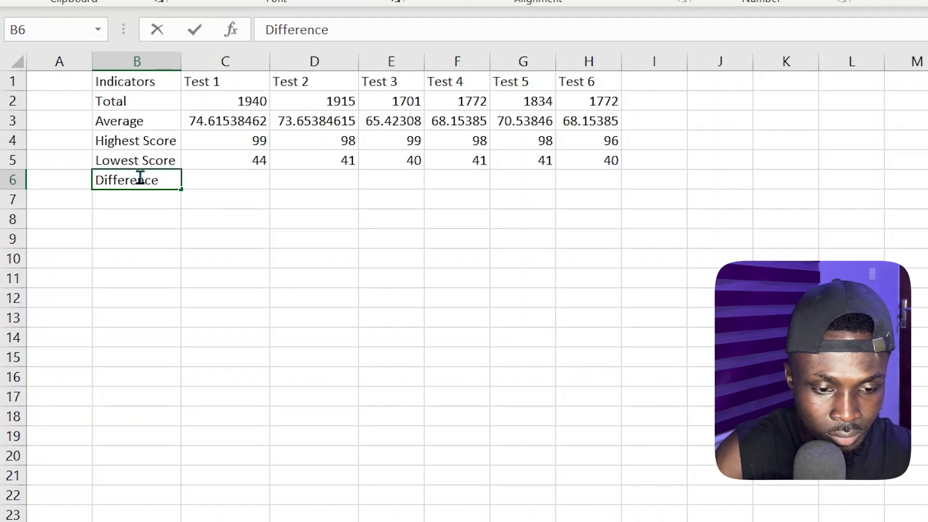
key(Tab)
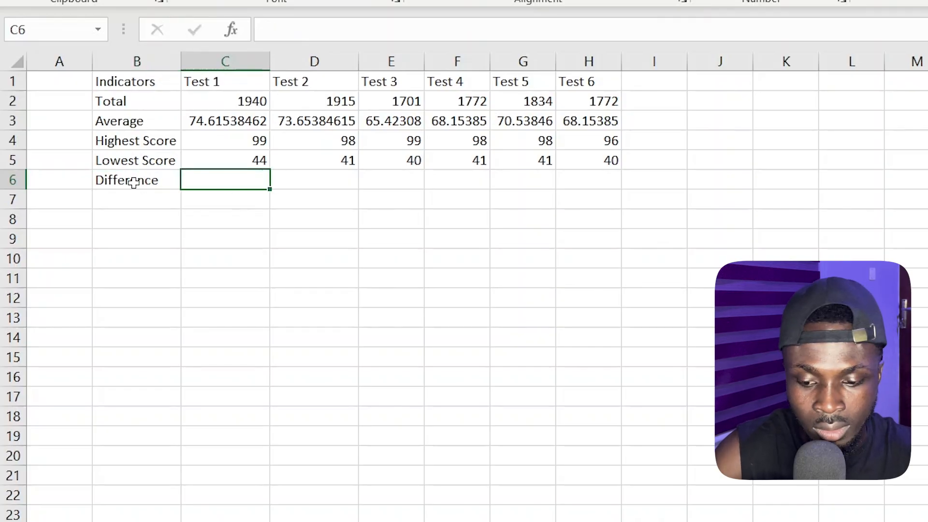
text(=)
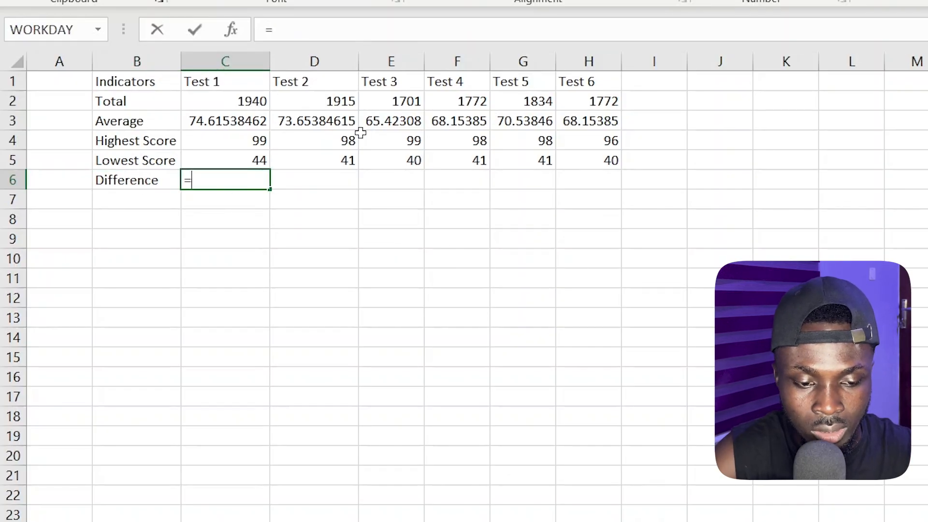
click(259, 141)
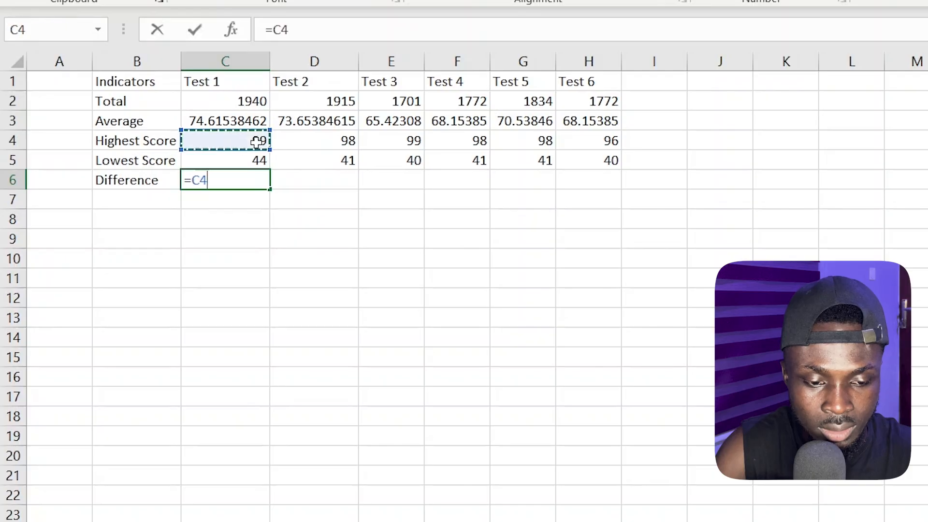
text(-)
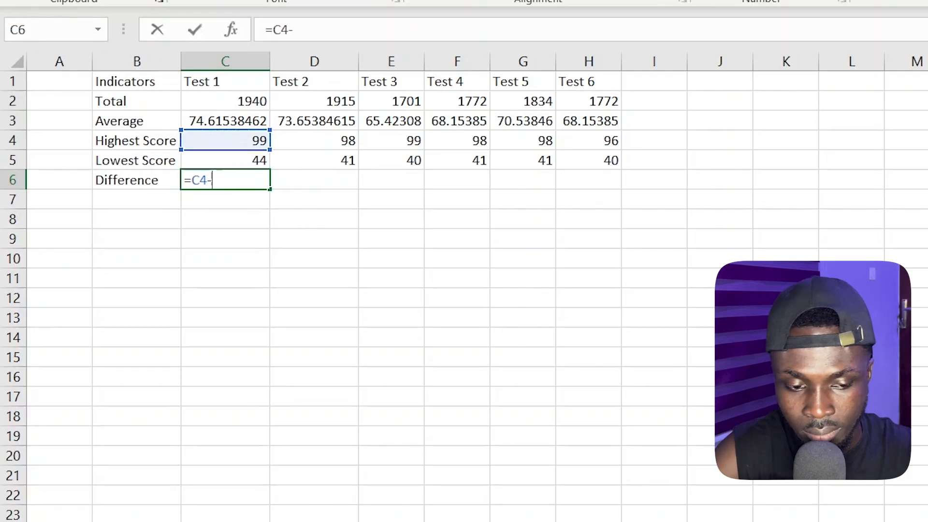
click(233, 161)
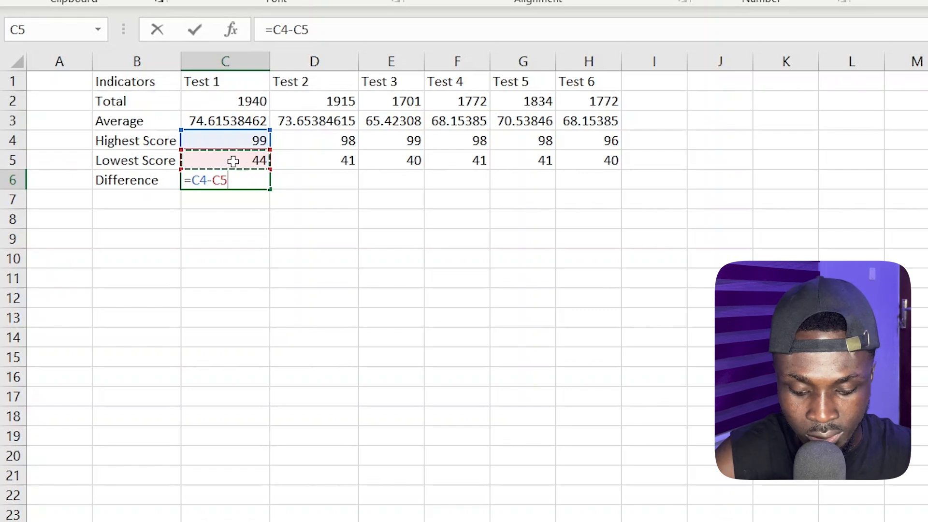
key(Return)
Fill the difference formula from C6 across to H6 for the remaining tests
key(Left)
click(247, 182)
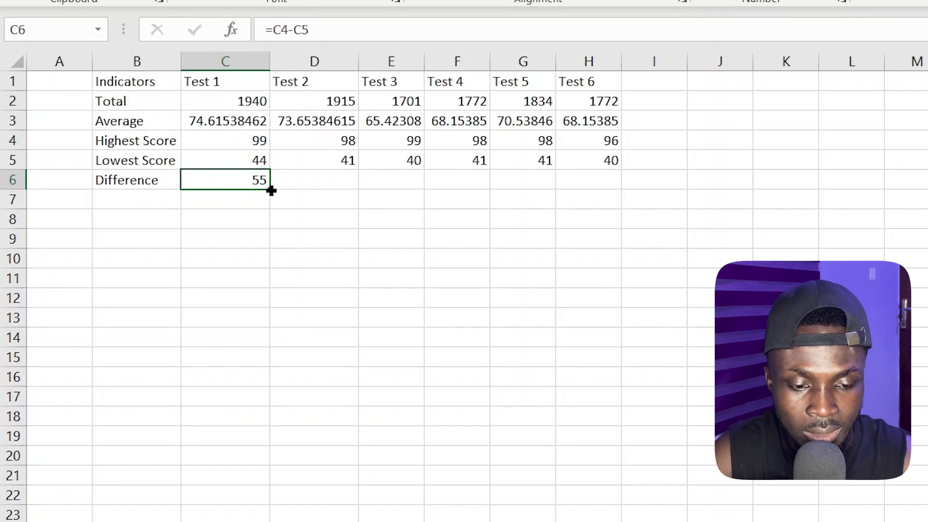
drag(271, 190, 624, 194)
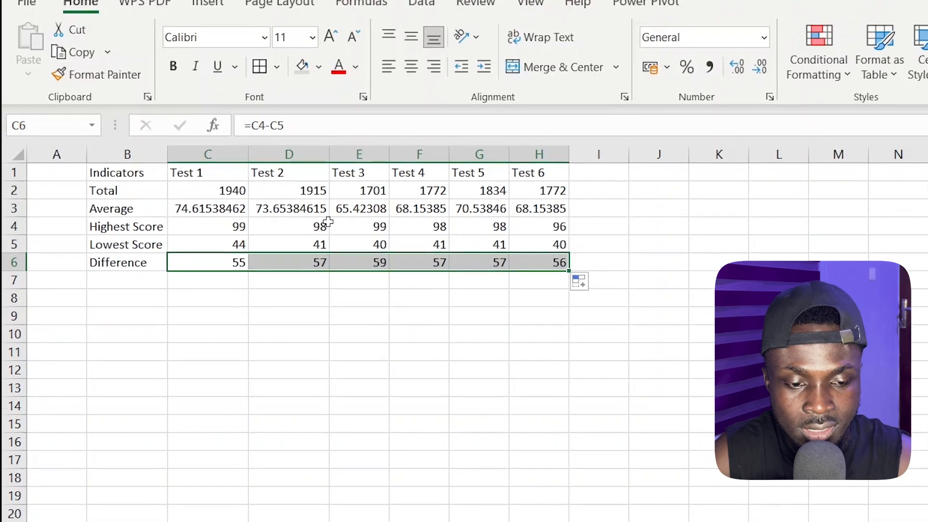
Make the header row B1:H1 bold and give it a gray theme fill
drag(132, 172, 471, 191)
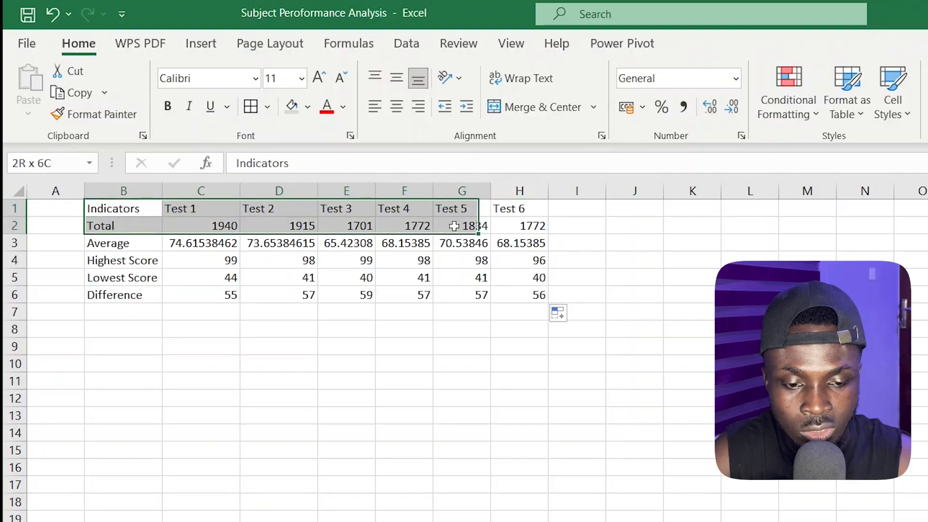
drag(454, 226, 520, 208)
click(168, 107)
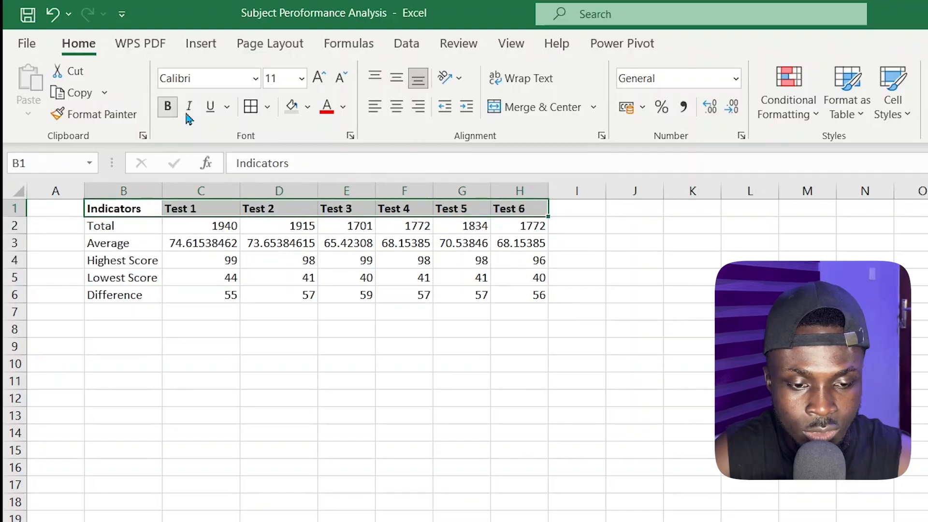
click(302, 82)
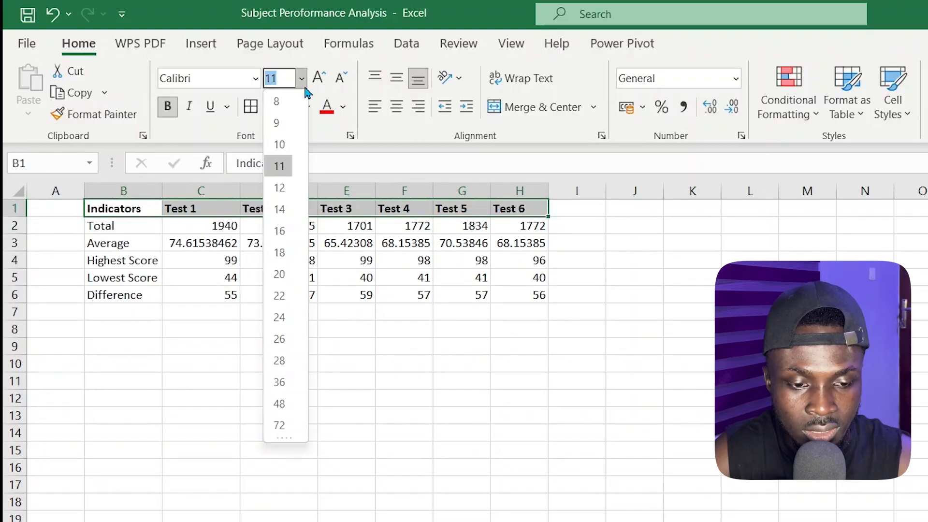
click(417, 145)
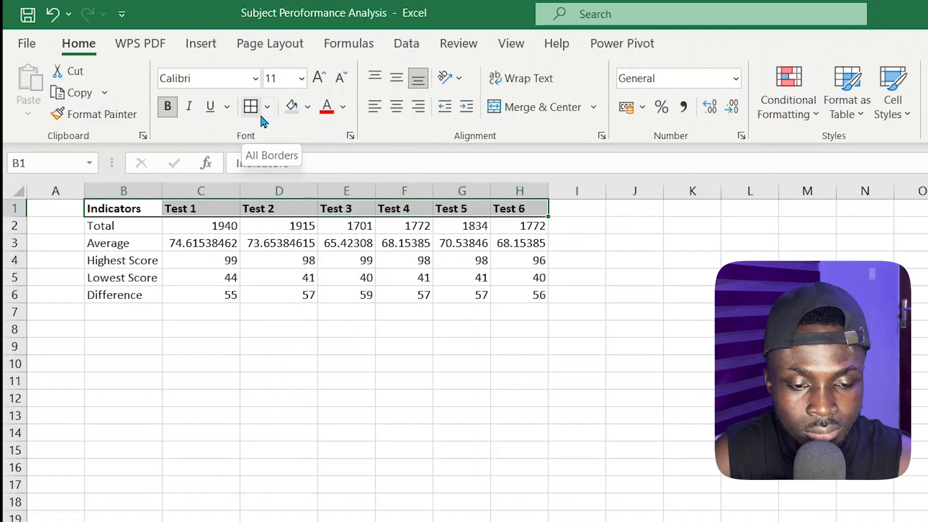
click(306, 109)
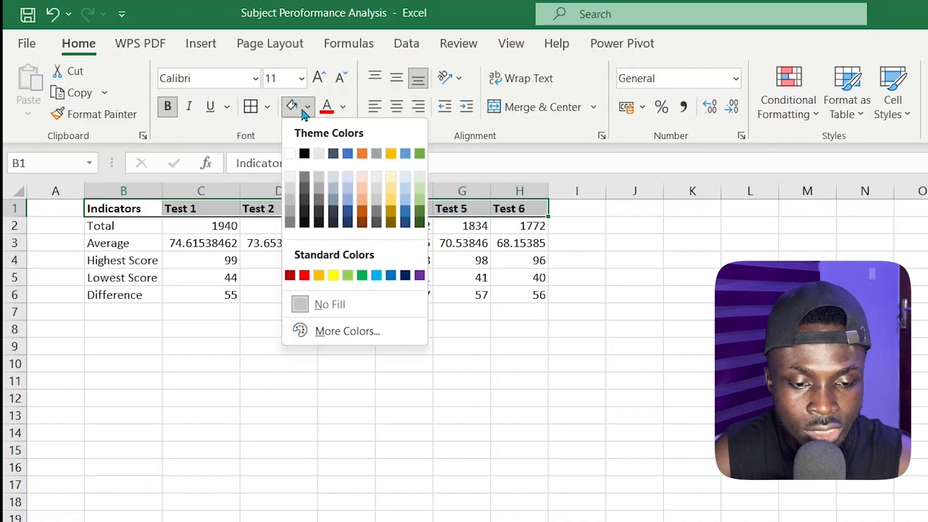
click(316, 186)
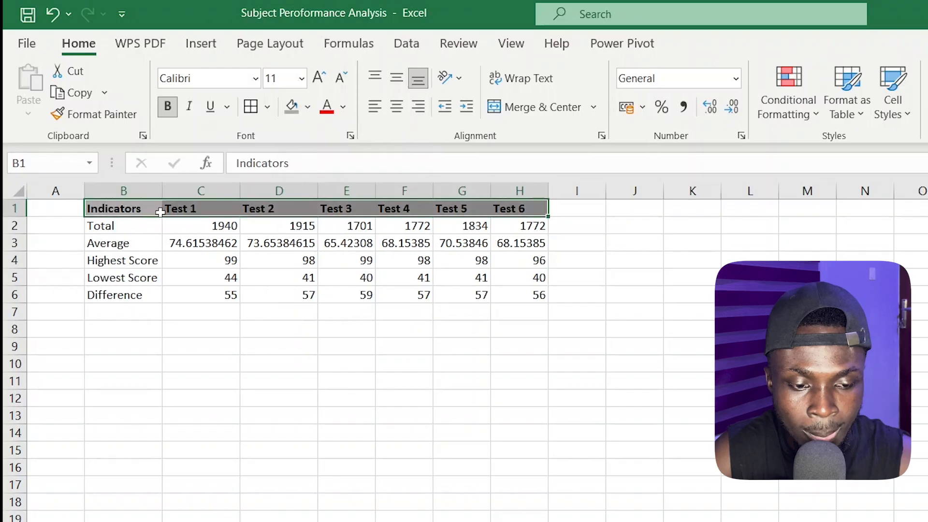
Set the font size of the table B1:H6 to 14 and auto-fit its columns to the enlarged text
drag(125, 208, 506, 286)
click(301, 78)
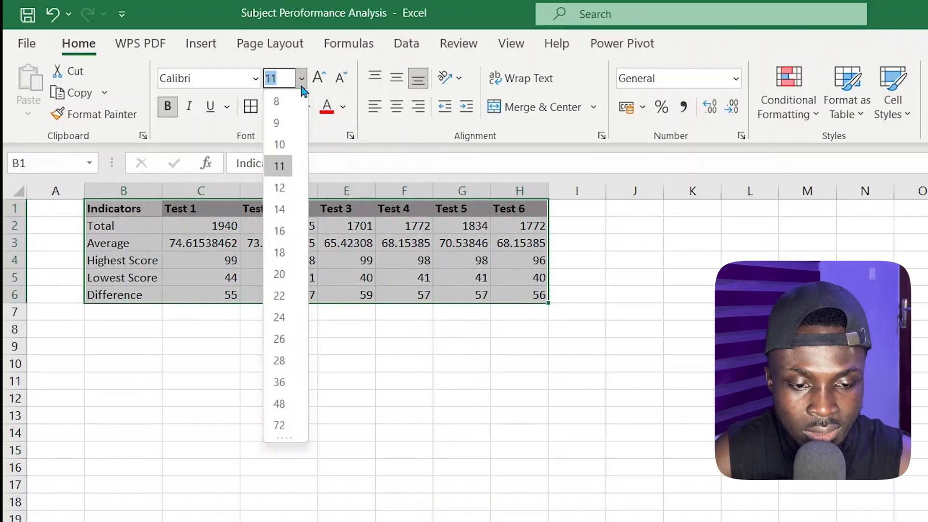
click(282, 212)
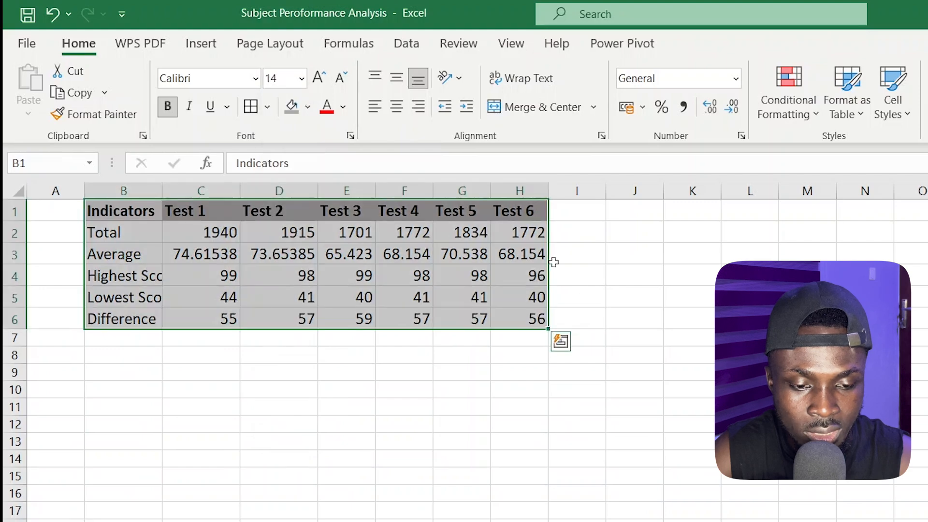
double_click(162, 196)
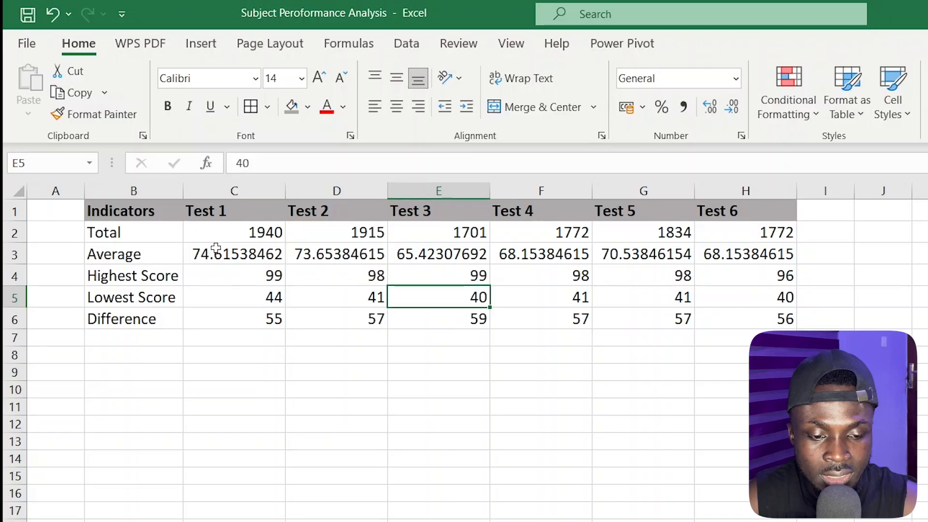
Format the averages in C3:H3 as Number with 2 decimal places
drag(210, 255, 734, 253)
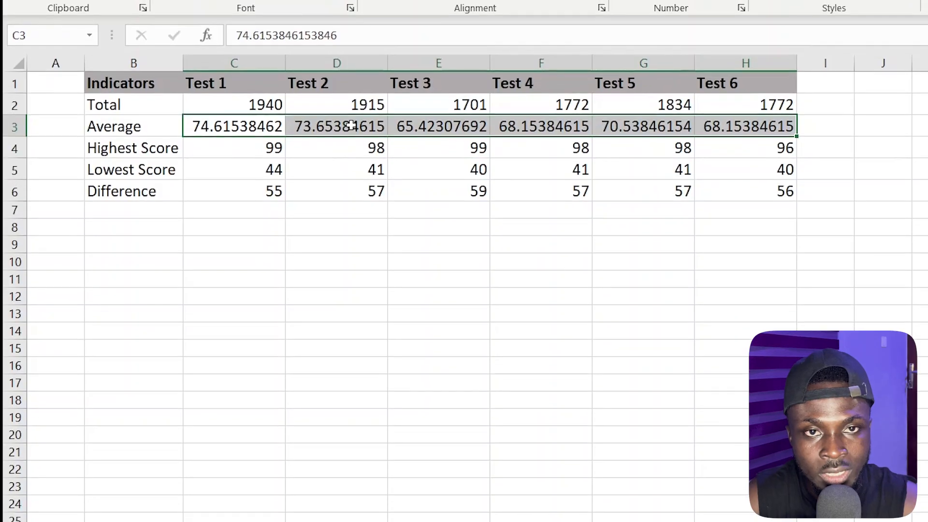
right_click(352, 127)
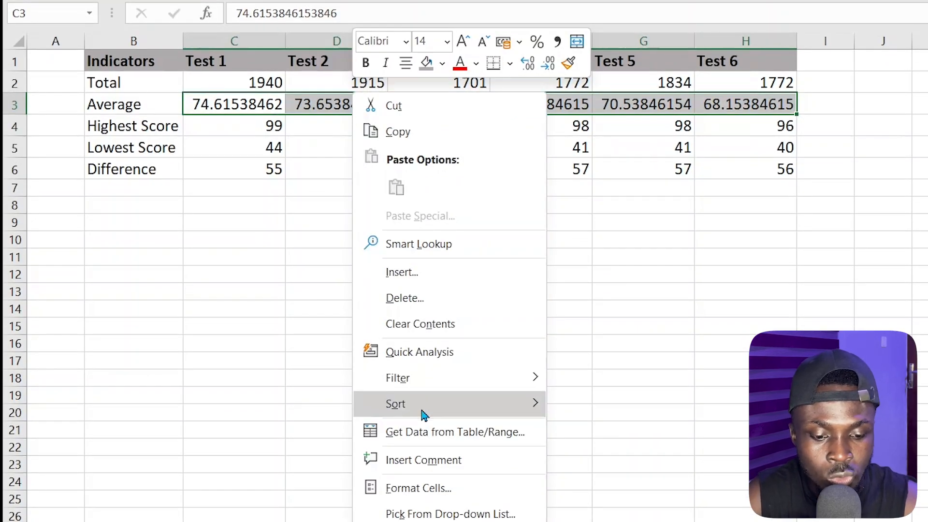
click(419, 488)
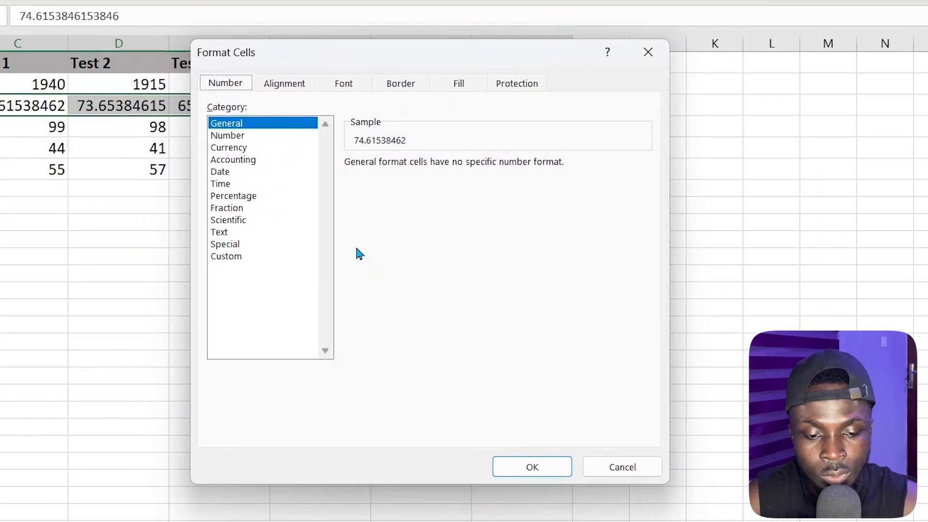
click(239, 137)
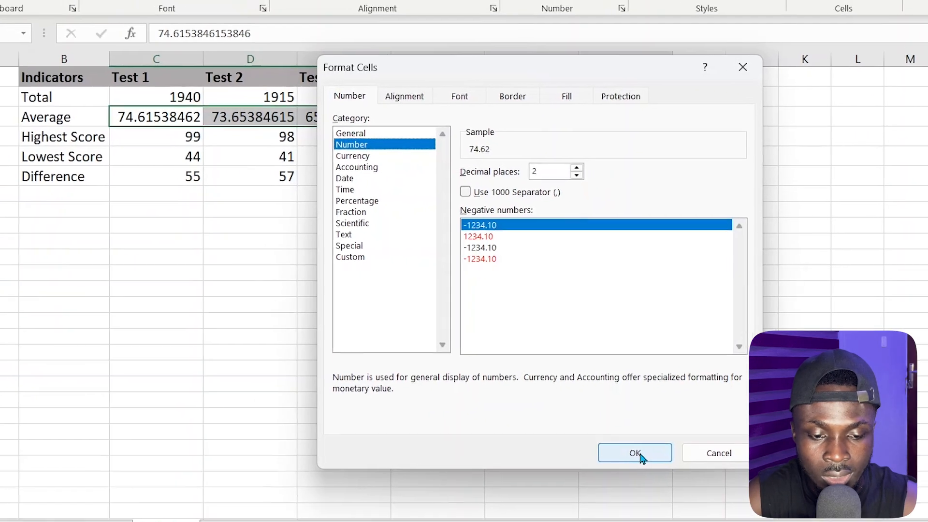
click(640, 455)
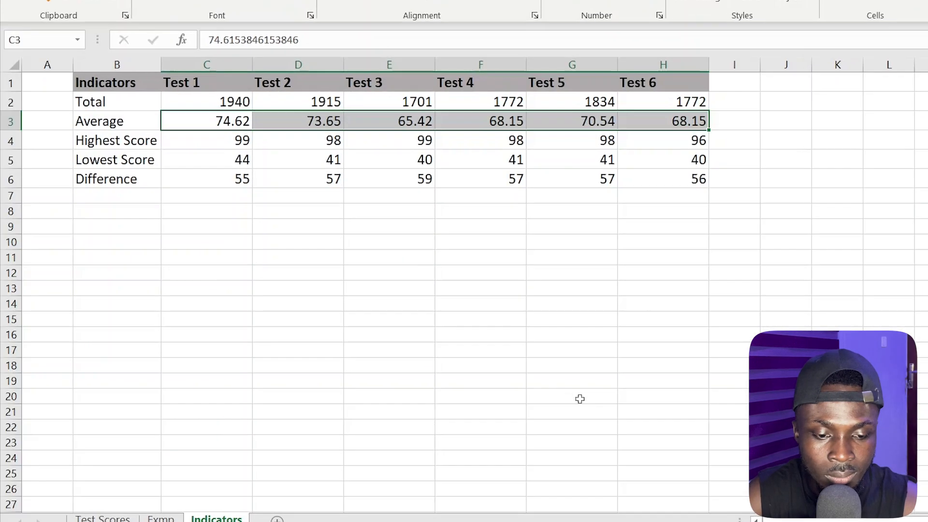
click(402, 143)
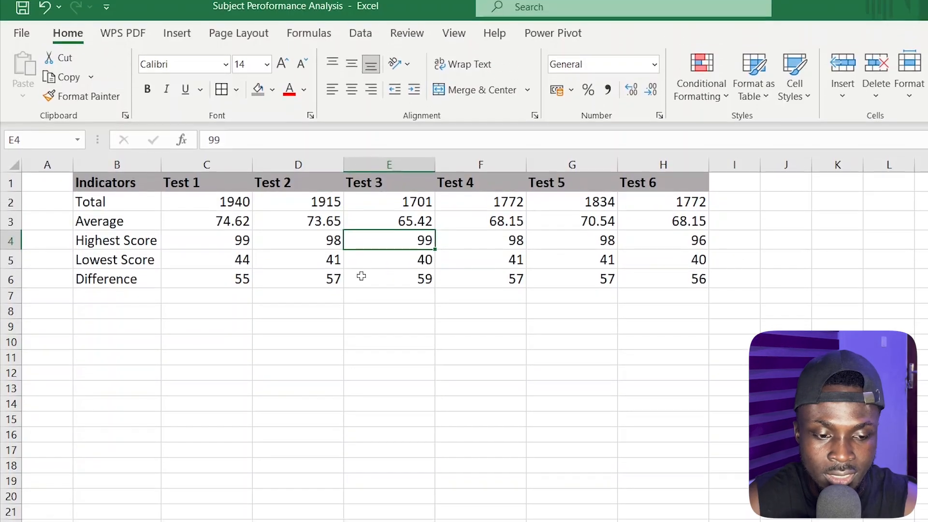
Insert a 2-D clustered column chart of the table B1:H6 and place it just below the table
drag(101, 181, 681, 287)
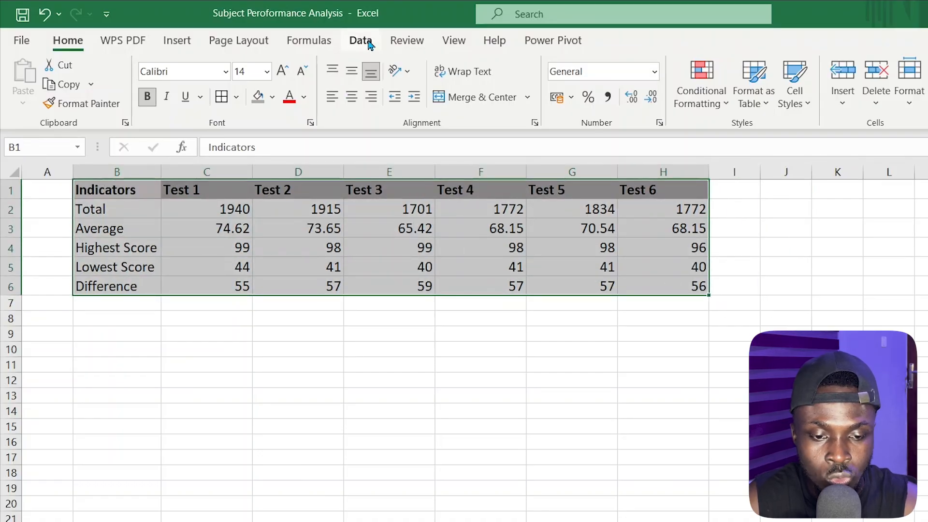
click(185, 41)
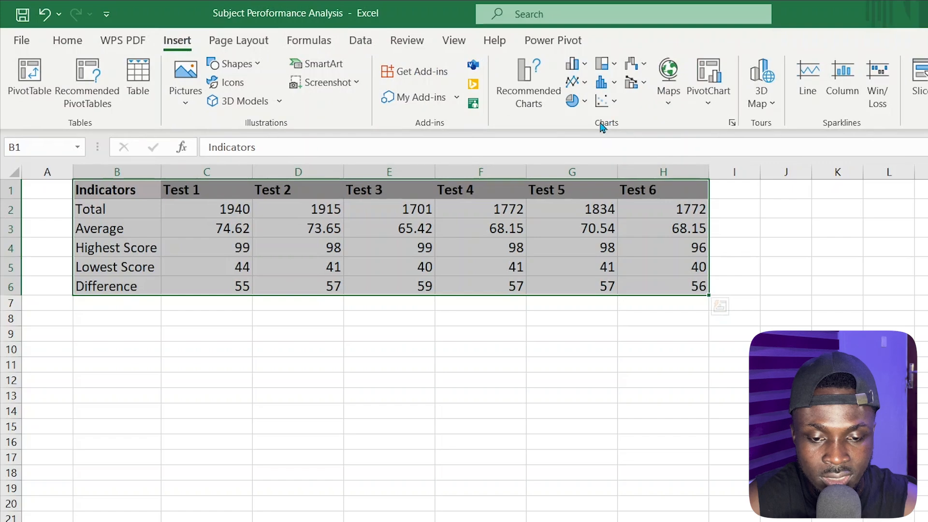
click(582, 71)
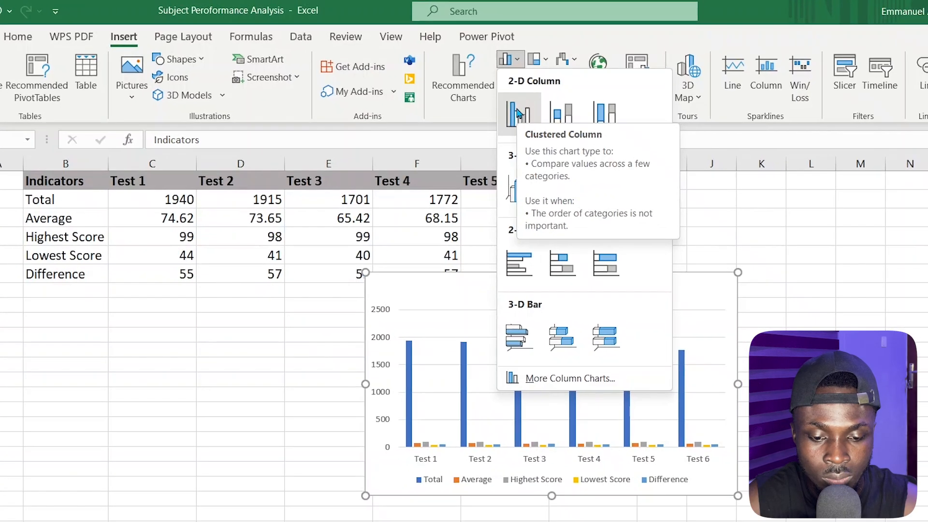
click(586, 120)
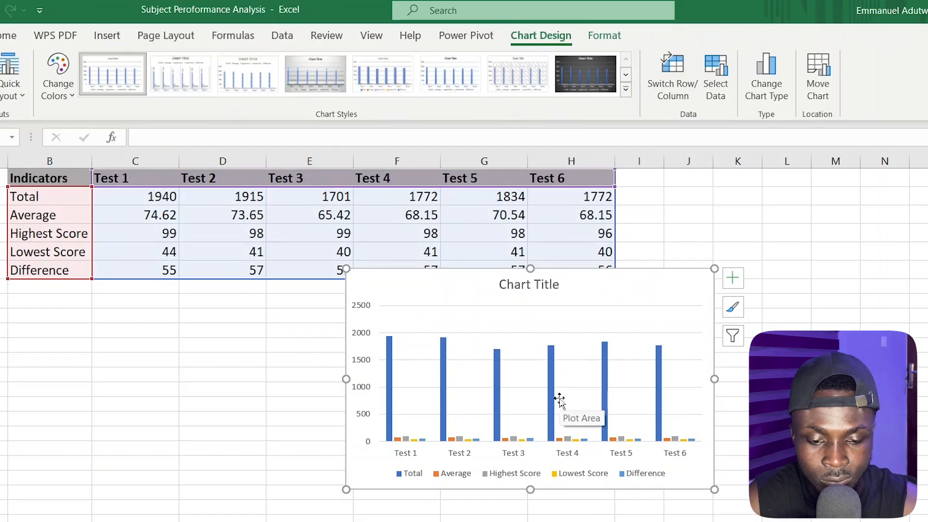
drag(576, 296, 474, 327)
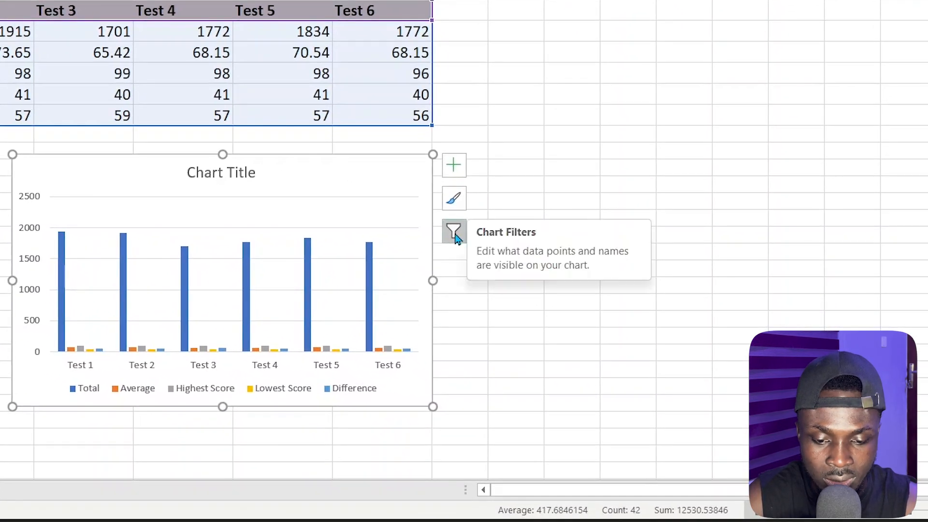
Filter the chart to only the Total series, keeping all six tests as categories, and deselect the chart
click(455, 232)
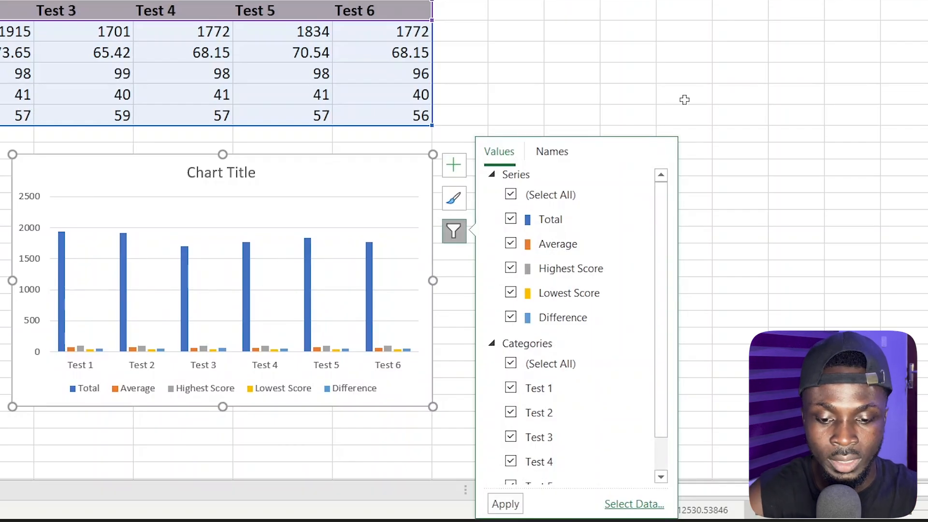
click(515, 203)
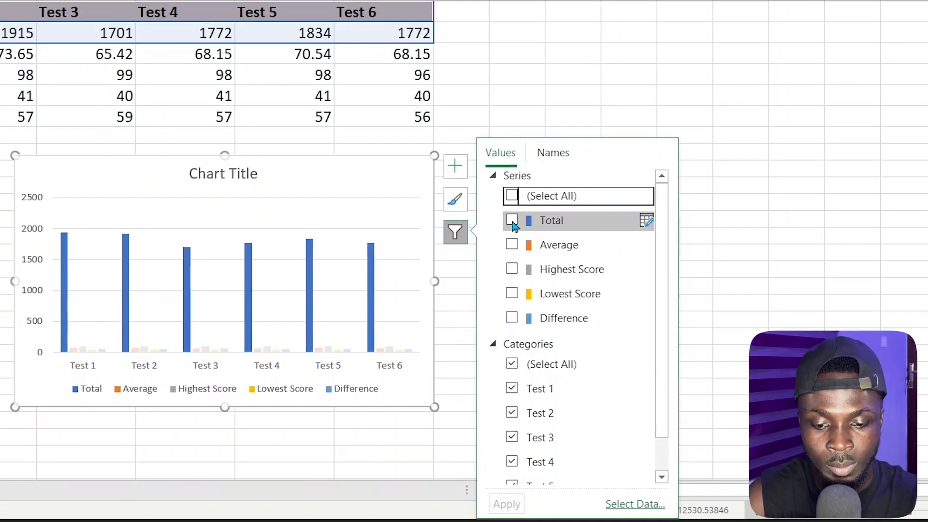
click(511, 220)
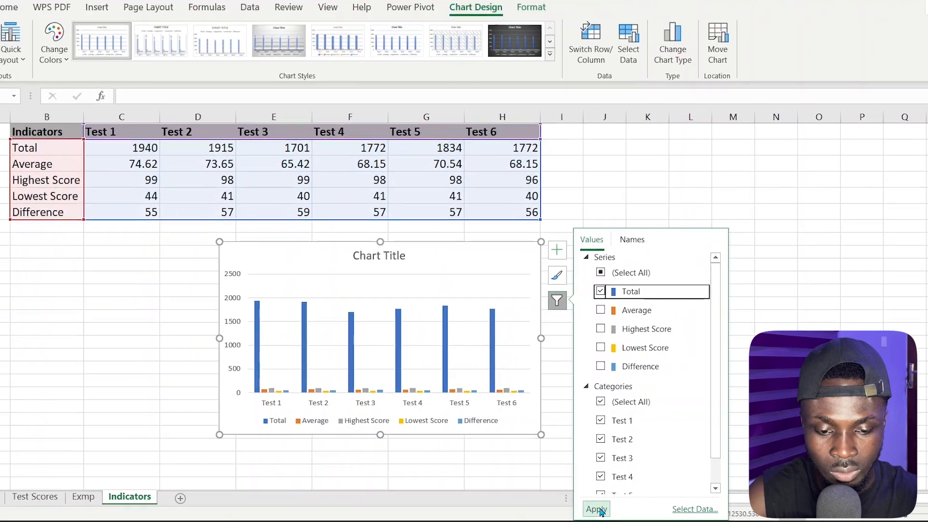
click(561, 507)
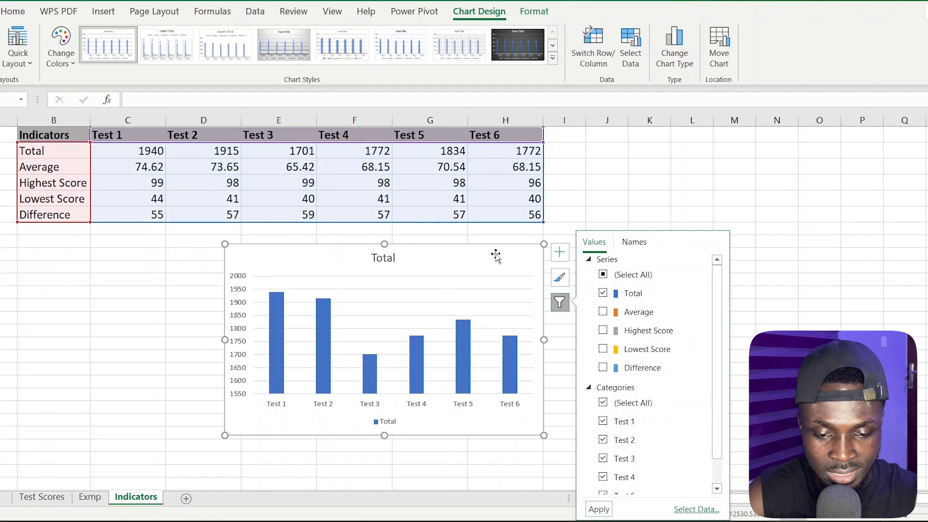
key(Escape)
key(Escape)
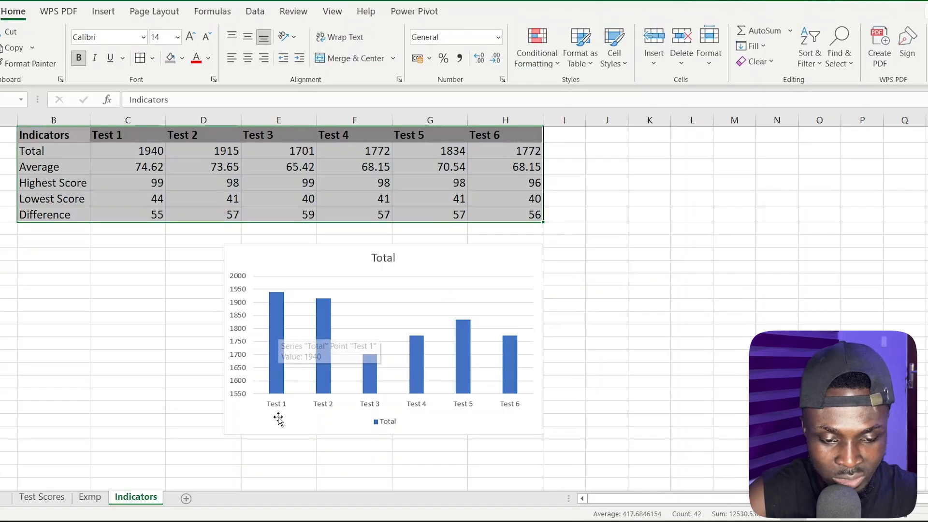
mouse_move(279, 305)
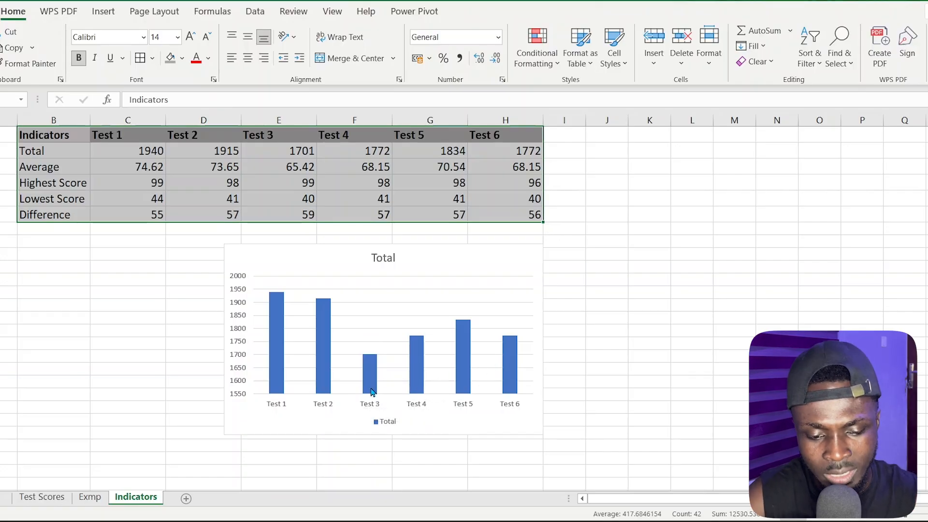
mouse_move(373, 392)
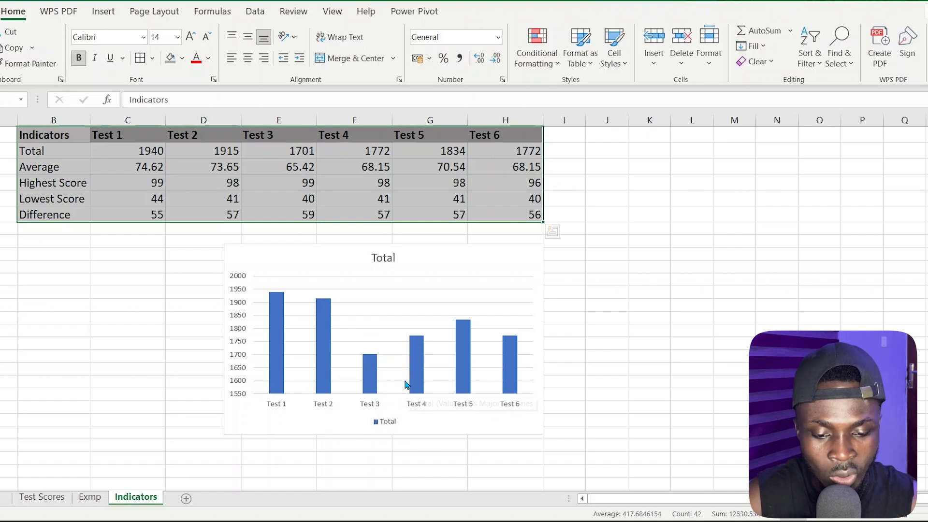
Move the Total column chart into the empty area to the right of the table, around columns K to Q, and deselect it
click(432, 298)
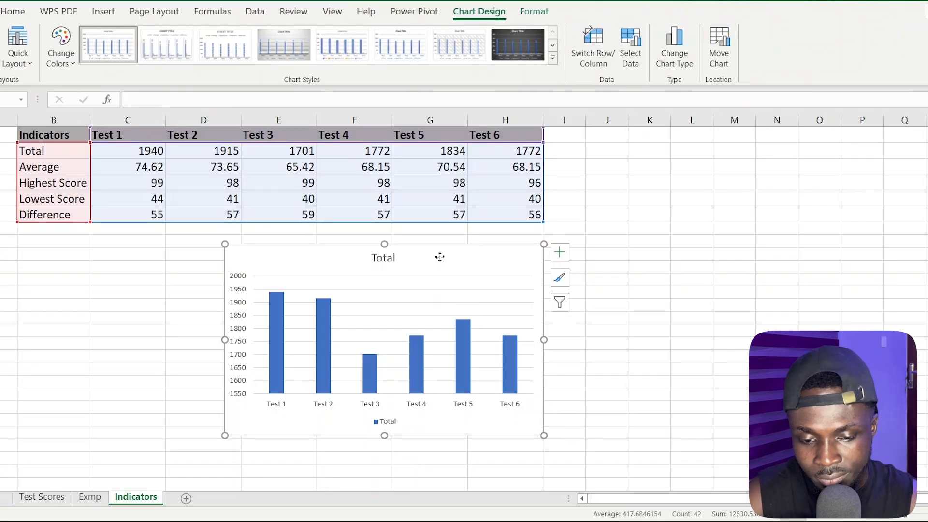
drag(441, 258, 835, 147)
click(338, 281)
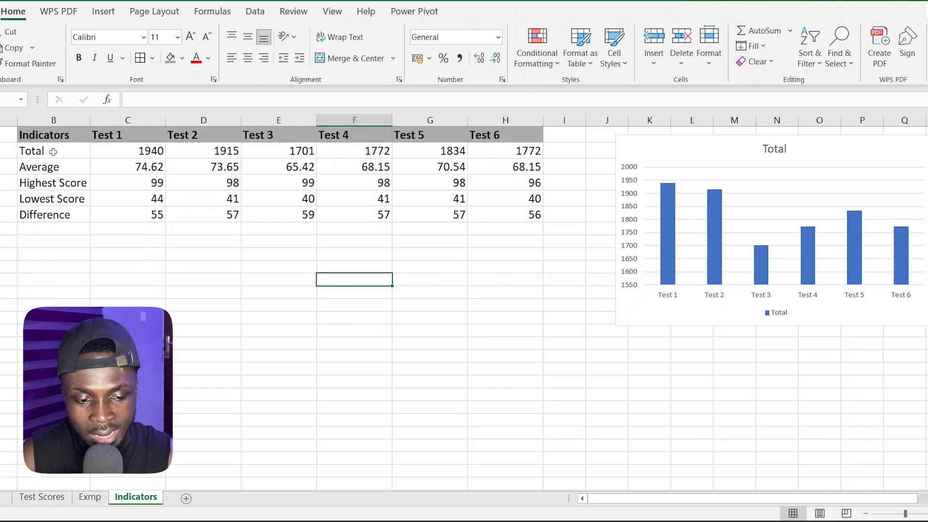
Insert a basic 2-D line chart of the table B1:H6 and place it just below the table
drag(37, 133, 530, 213)
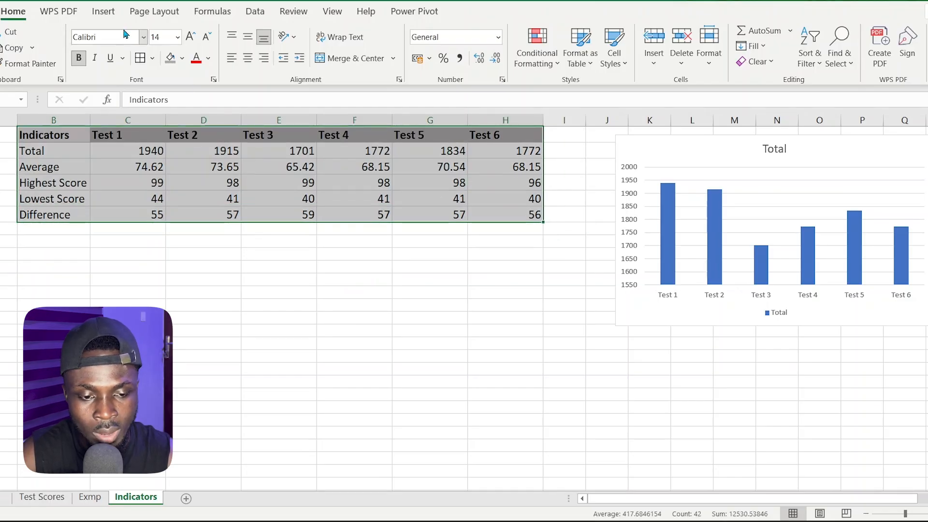
click(113, 15)
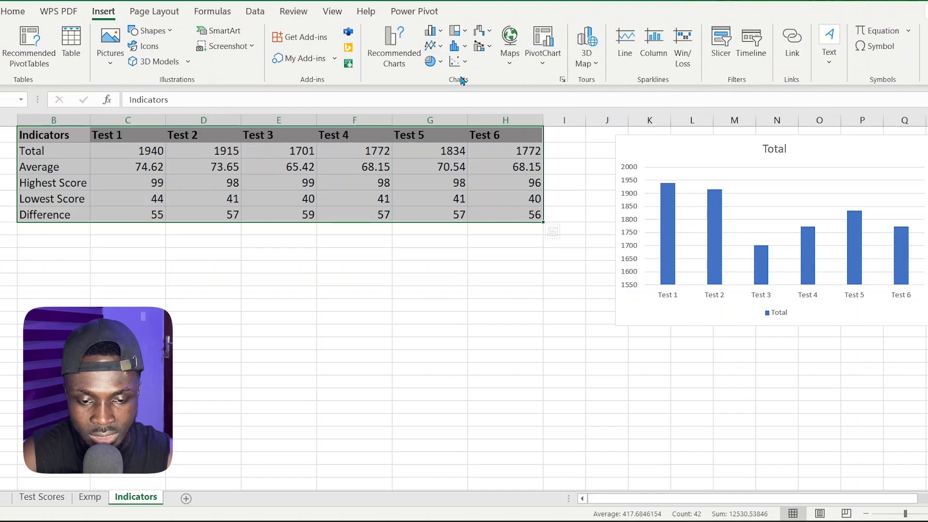
click(440, 49)
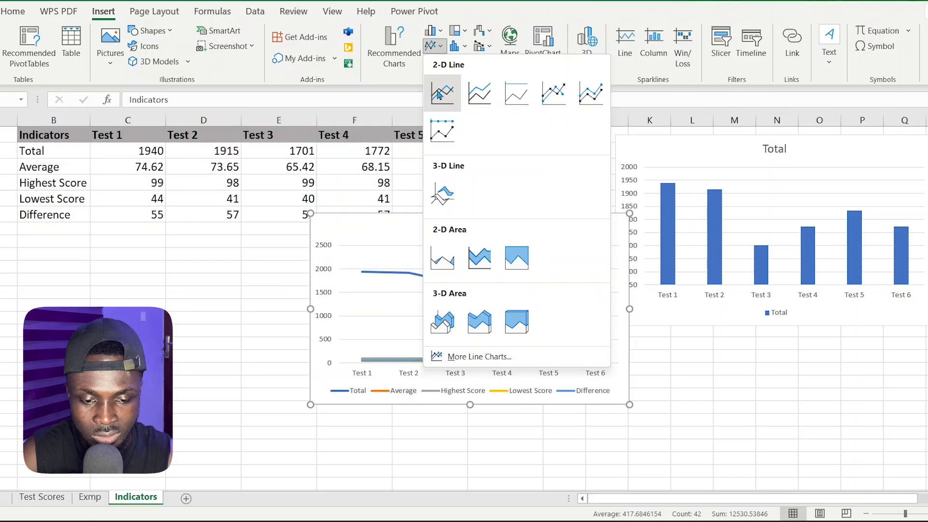
click(439, 94)
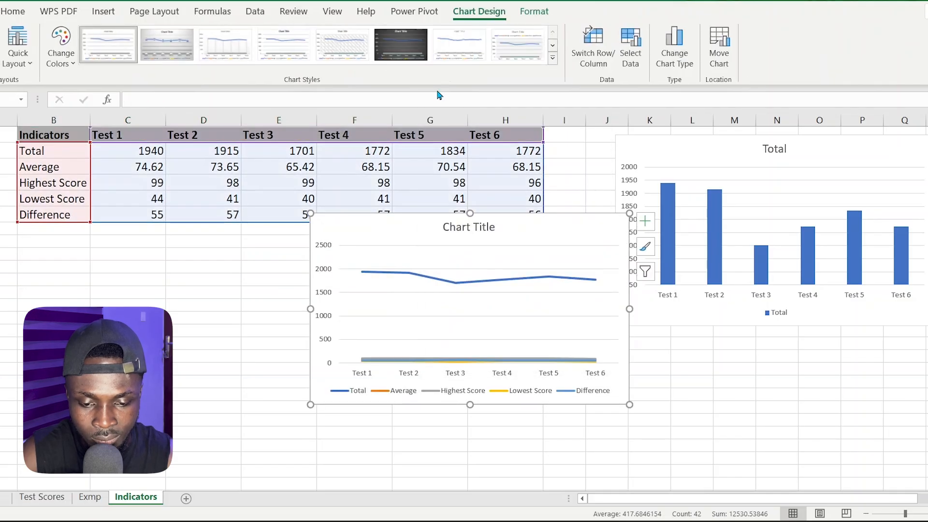
drag(518, 233, 508, 273)
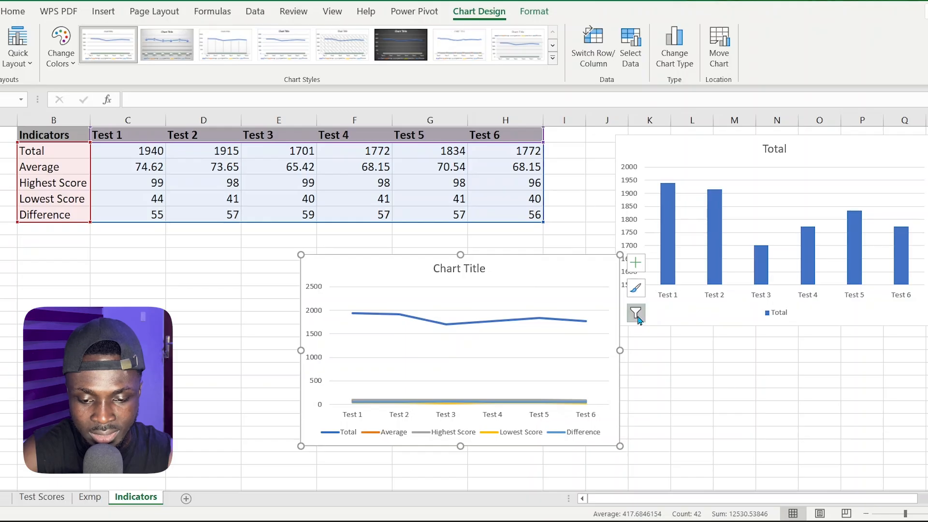
Filter the line chart to only the Average series, keeping all six tests as categories
click(636, 316)
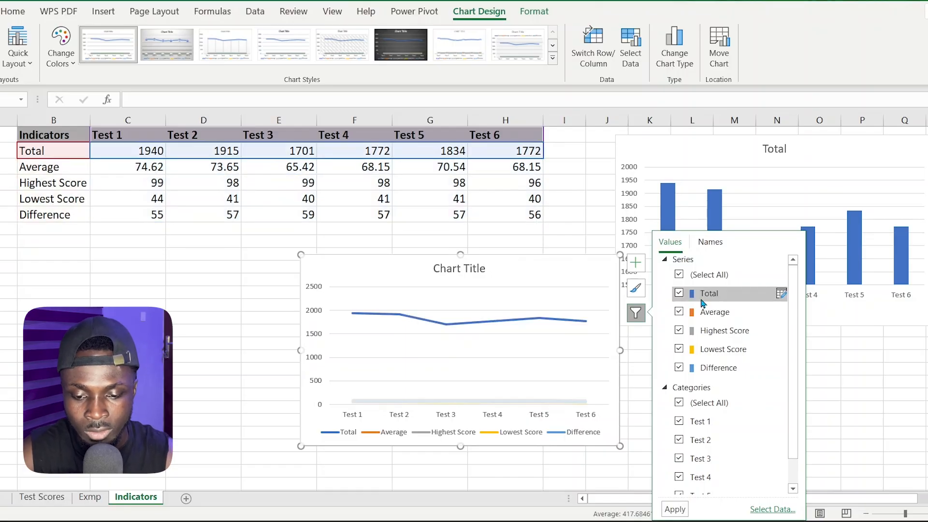
click(709, 275)
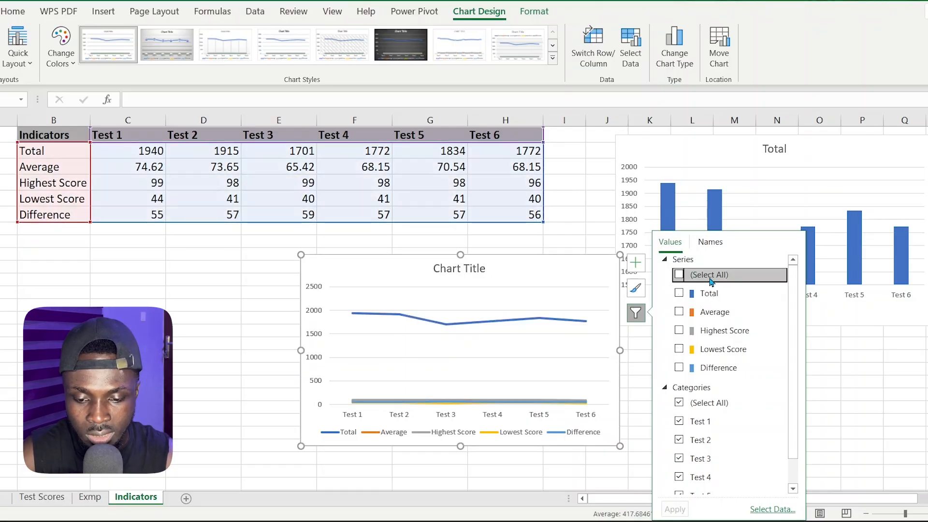
click(680, 312)
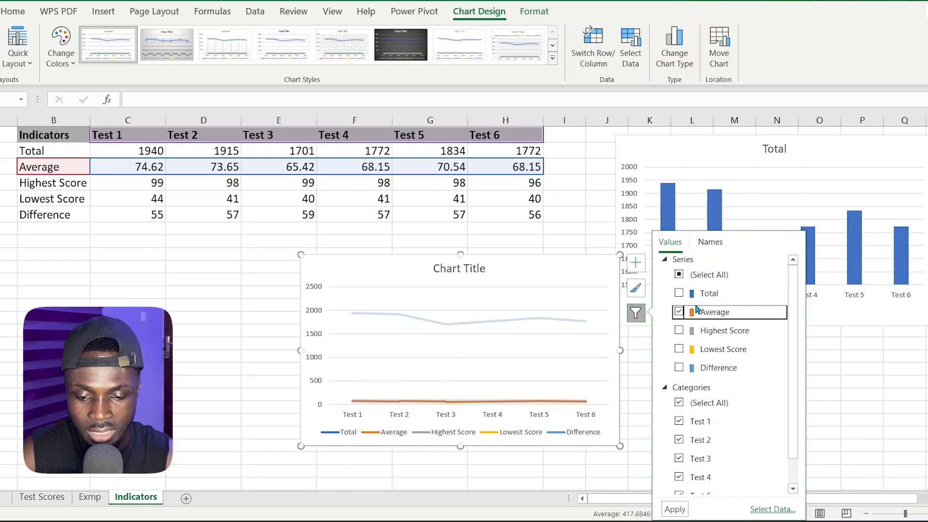
click(676, 510)
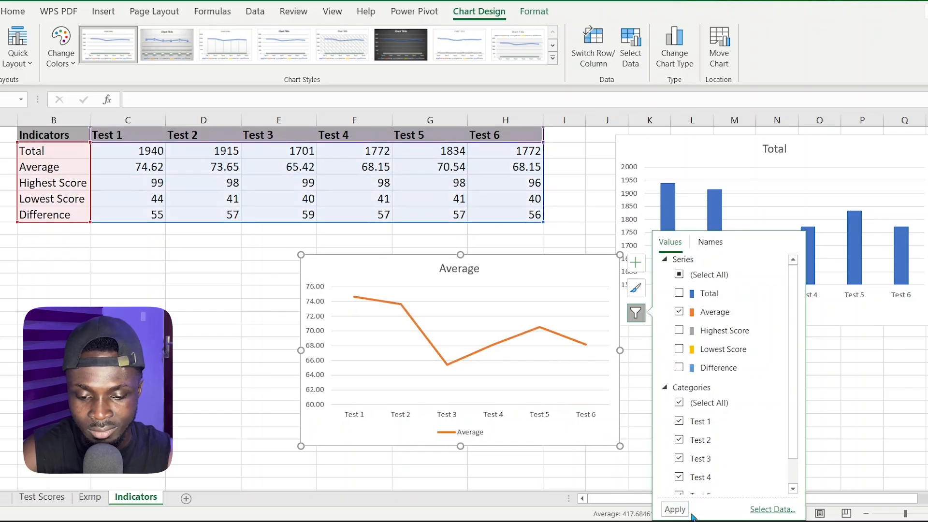
click(584, 398)
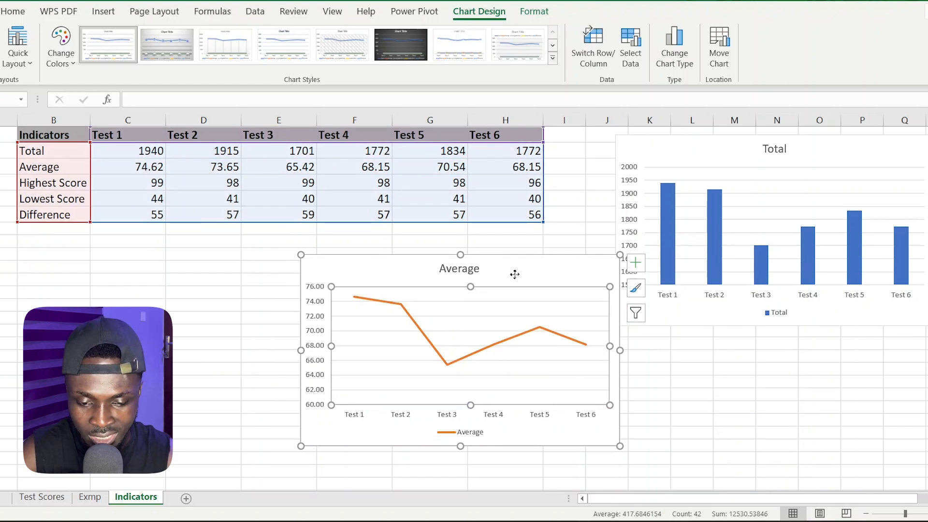
Move the Average line chart directly below the Total chart, align their left edges and deselect it
drag(515, 273, 481, 287)
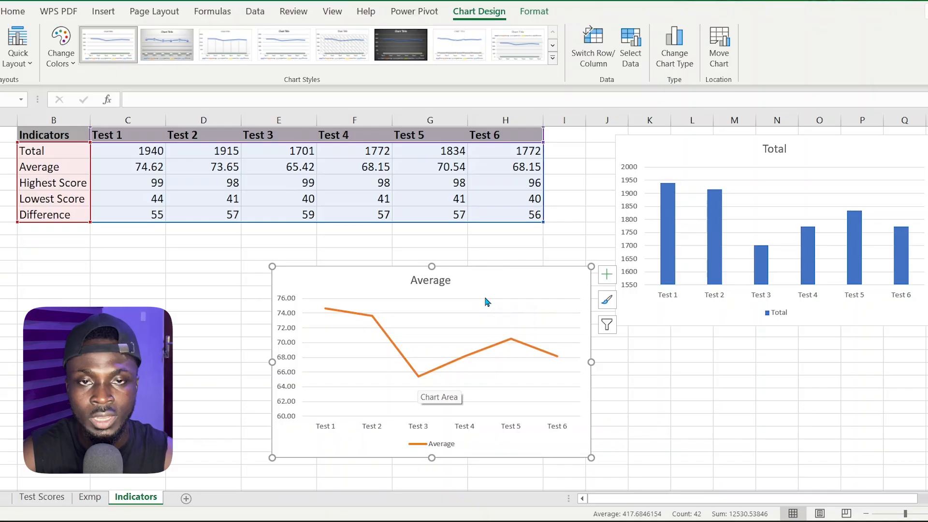
drag(477, 290, 827, 361)
click(228, 278)
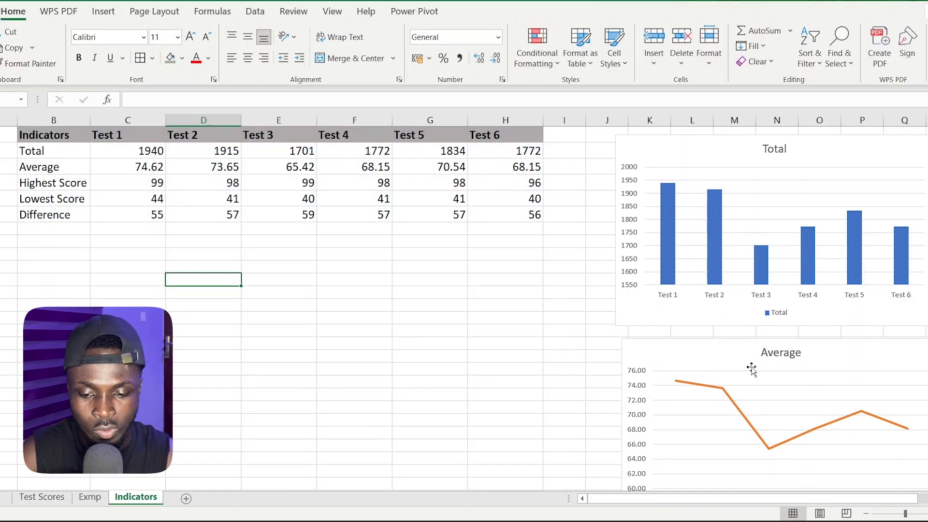
drag(728, 361, 723, 361)
click(427, 267)
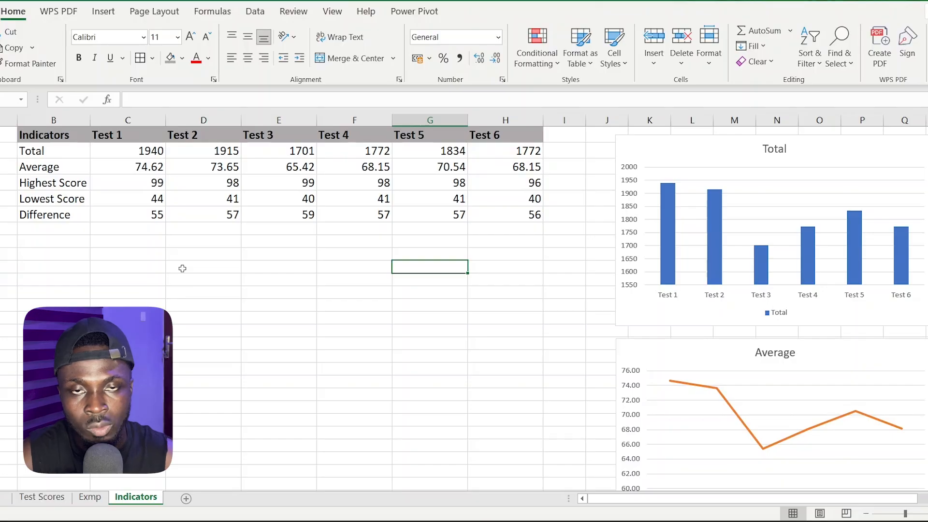
Apply the coloured 3-arrow directional icon set as conditional formatting to the totals in C2:H2
click(127, 150)
drag(164, 153, 500, 149)
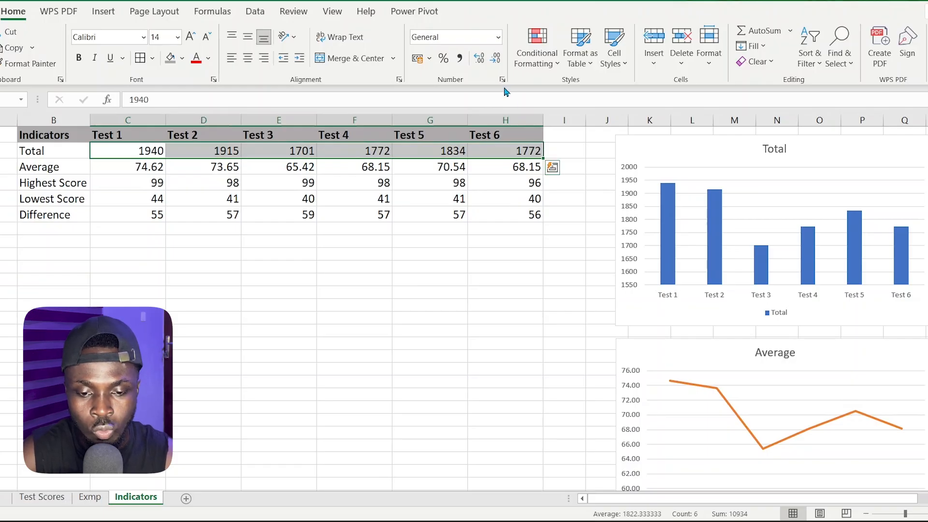
click(534, 39)
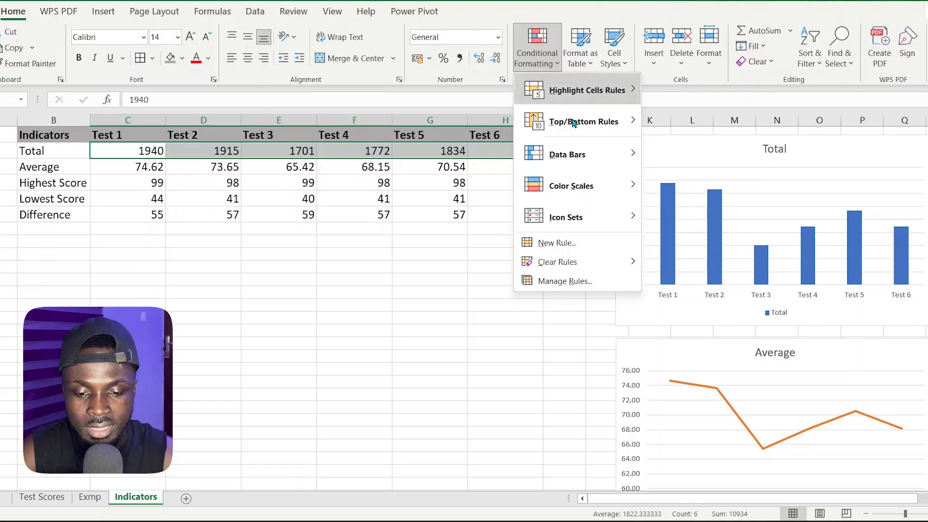
mouse_move(595, 222)
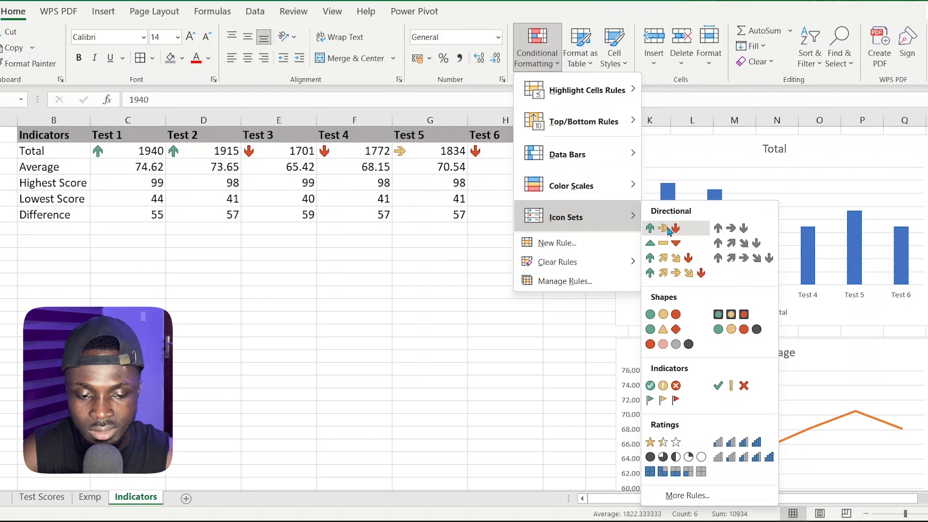
click(668, 230)
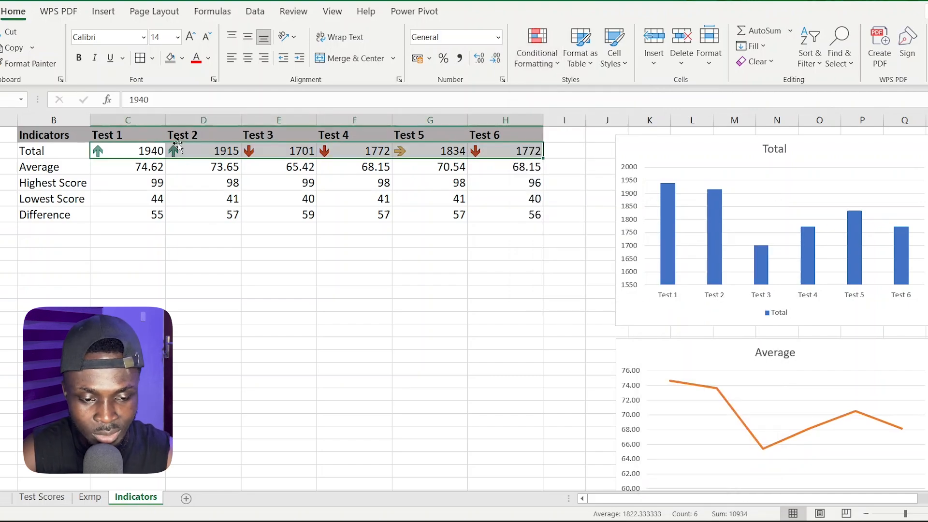
Examine the arrow icons on the totals test by test, from Test 1 to Test 6, and across the whole Total row
click(128, 124)
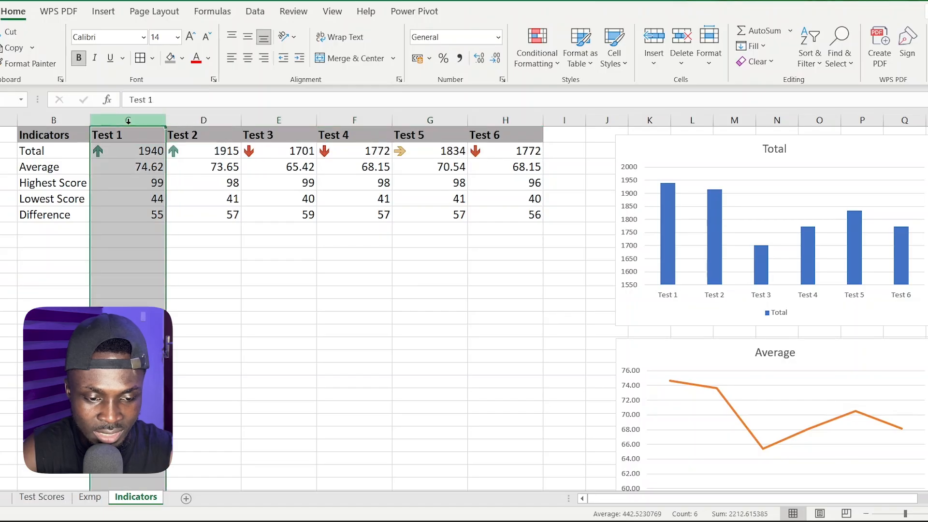
click(205, 120)
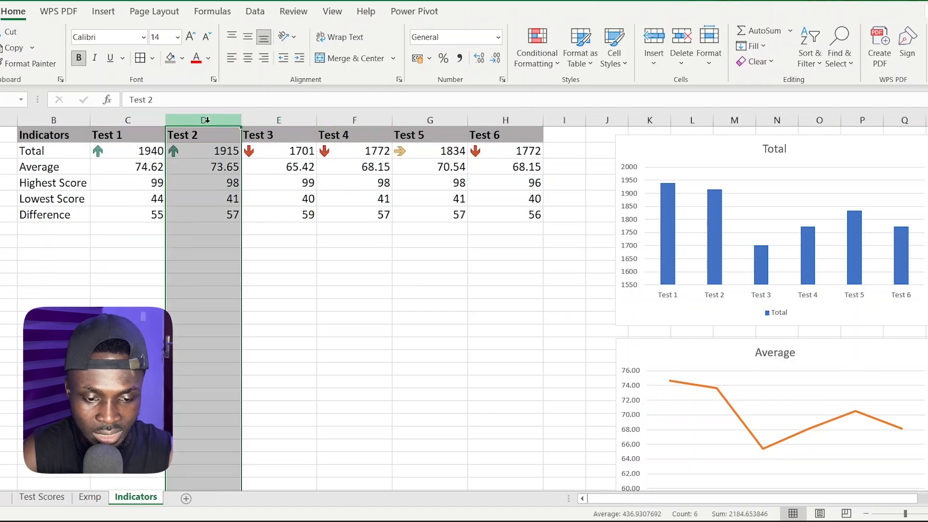
click(205, 152)
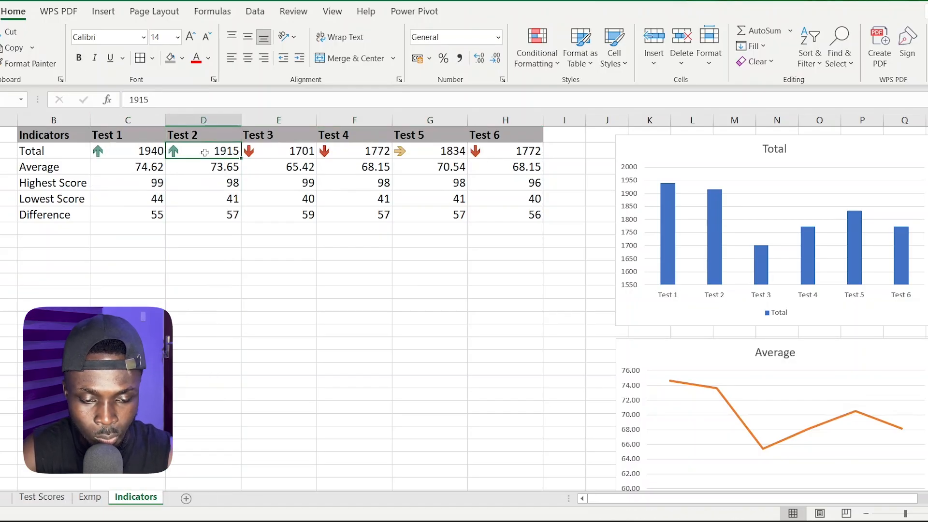
click(275, 120)
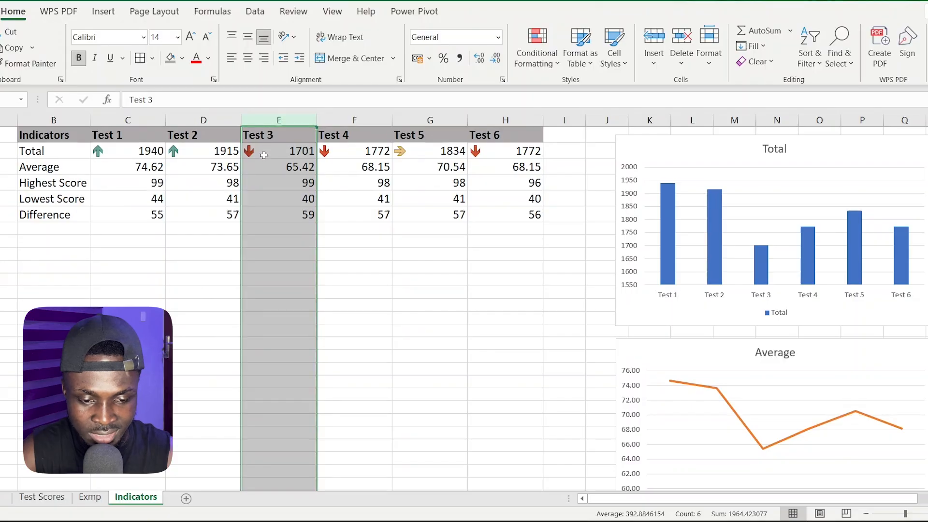
click(345, 121)
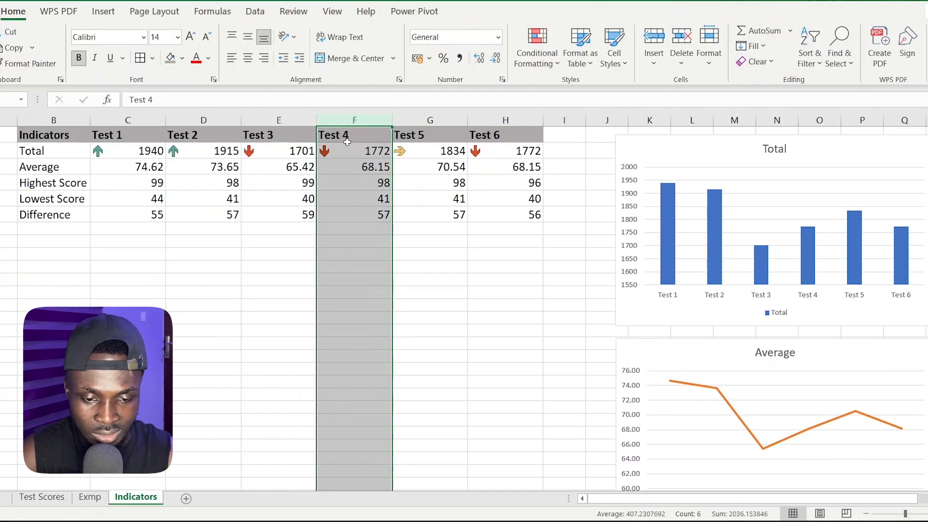
click(440, 121)
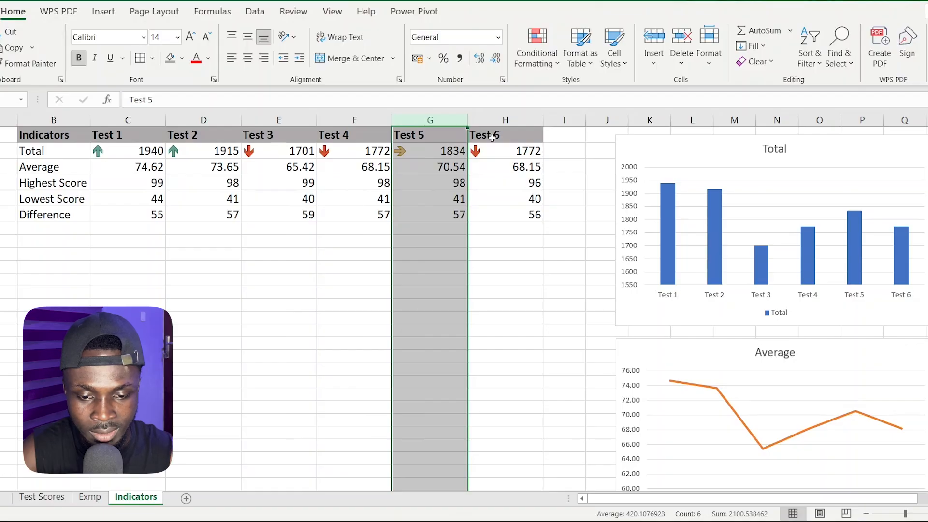
click(498, 121)
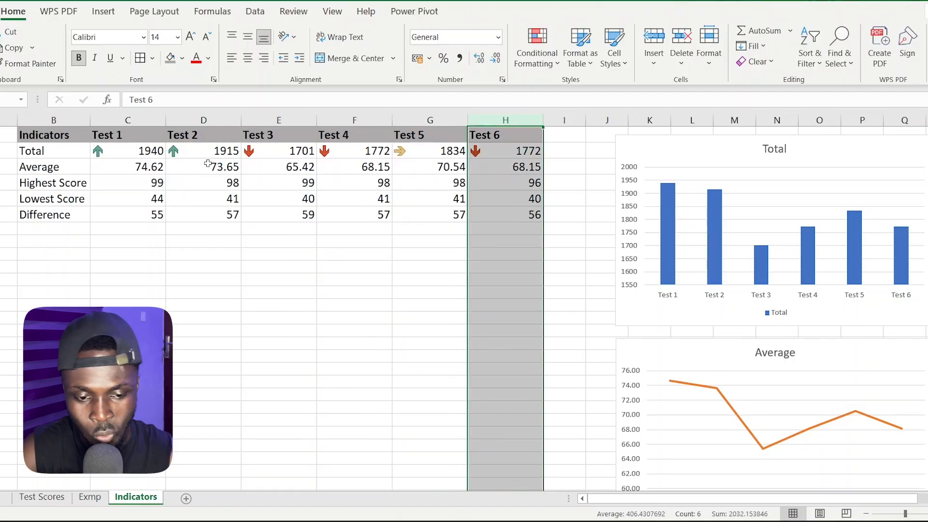
drag(111, 153, 539, 160)
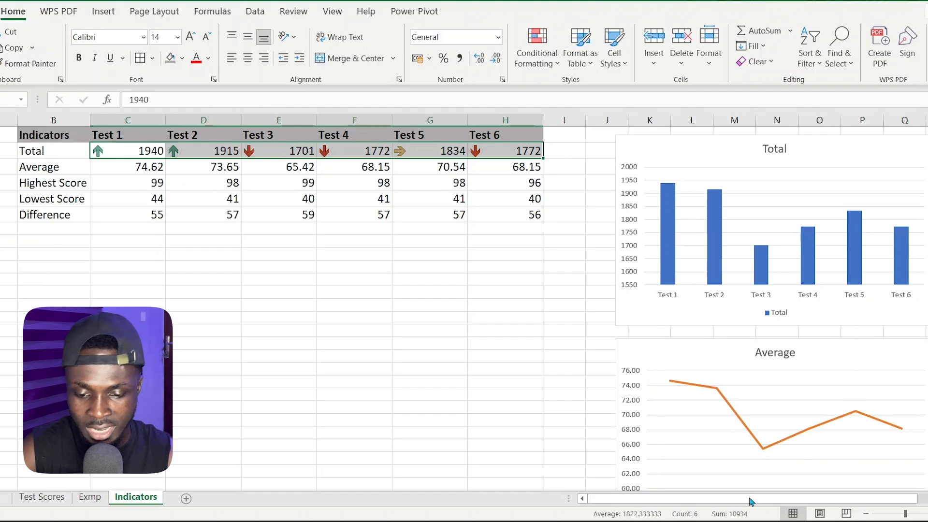
scroll(777, 404, down, 2)
scroll(775, 400, up, 2)
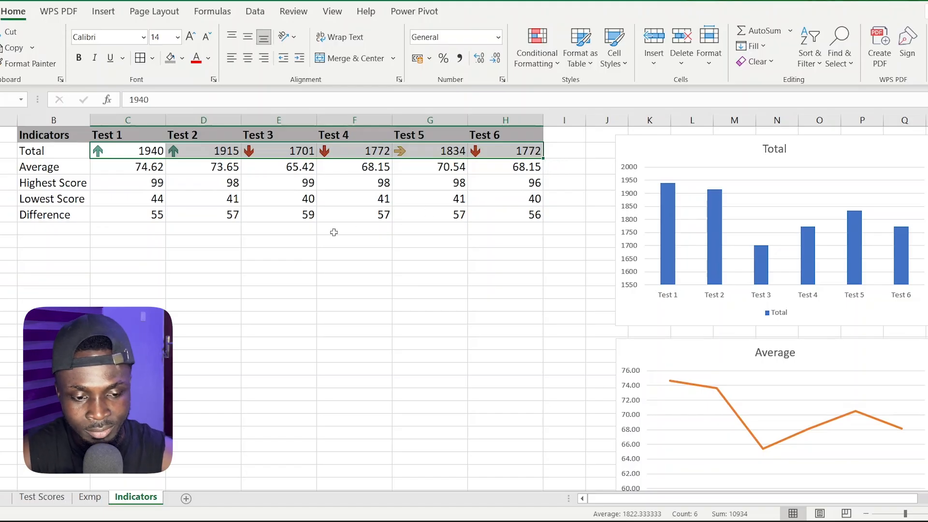
Apply the coloured 4-arrow directional icon set as conditional formatting to the differences in C6:H6
click(142, 217)
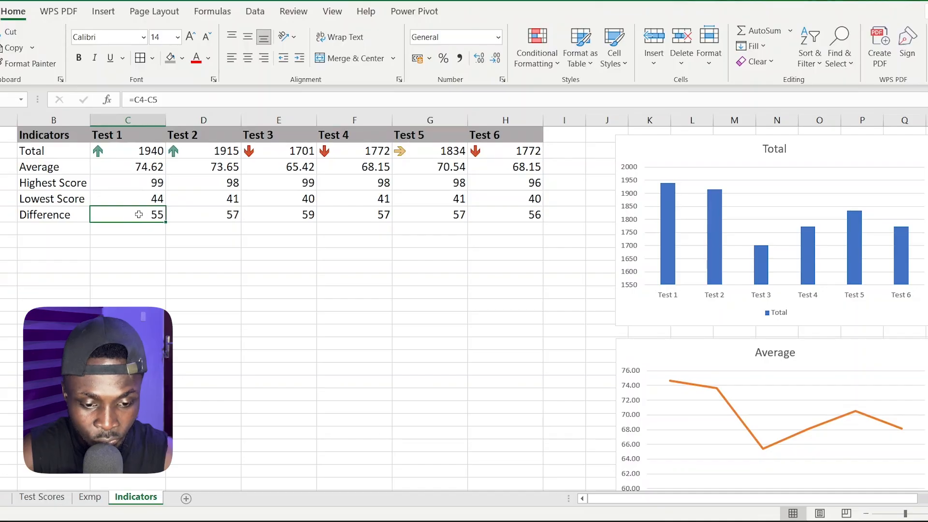
drag(141, 214, 510, 216)
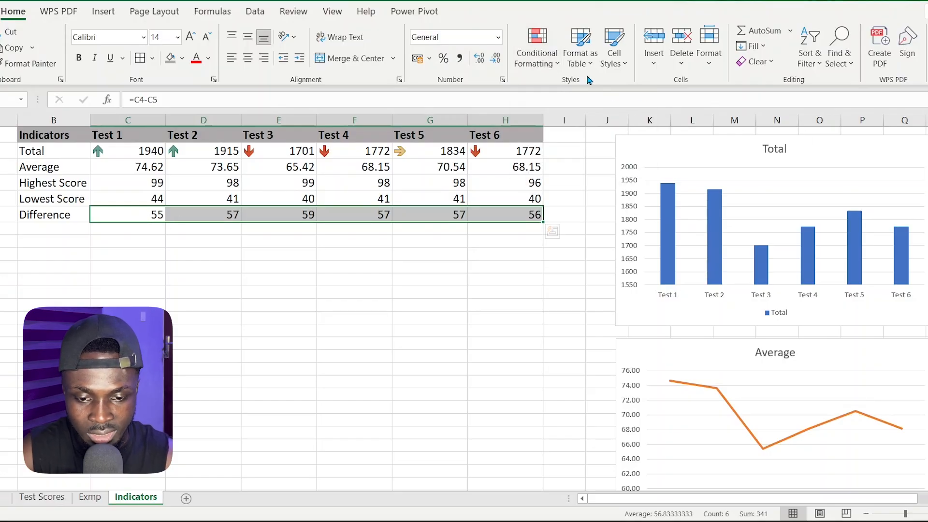
click(551, 64)
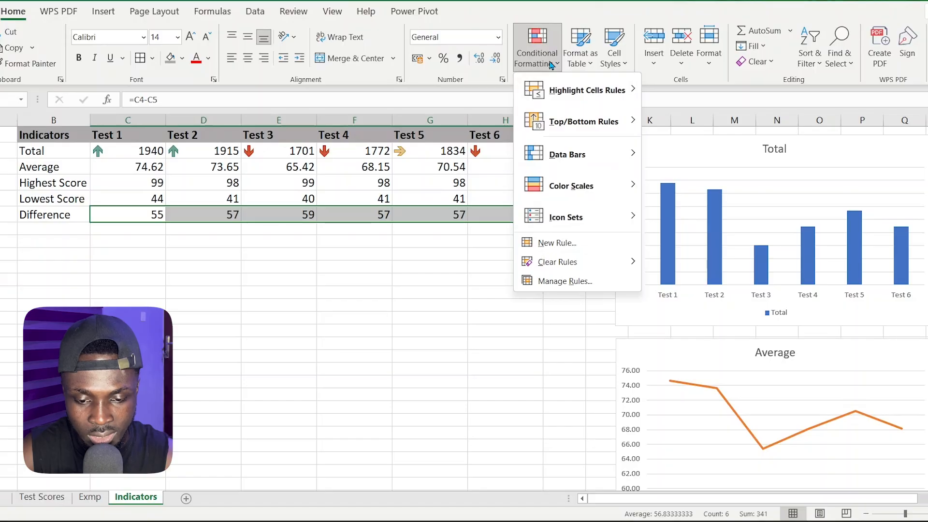
mouse_move(580, 216)
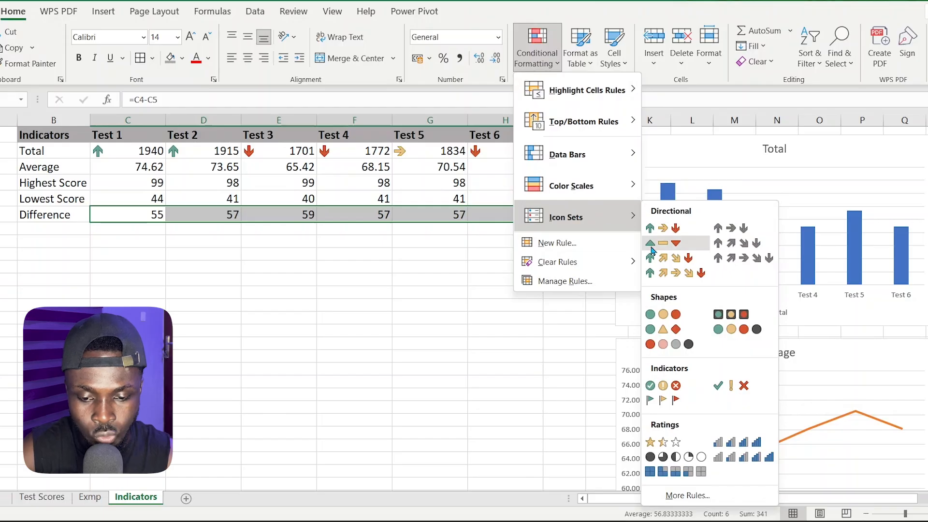
click(666, 261)
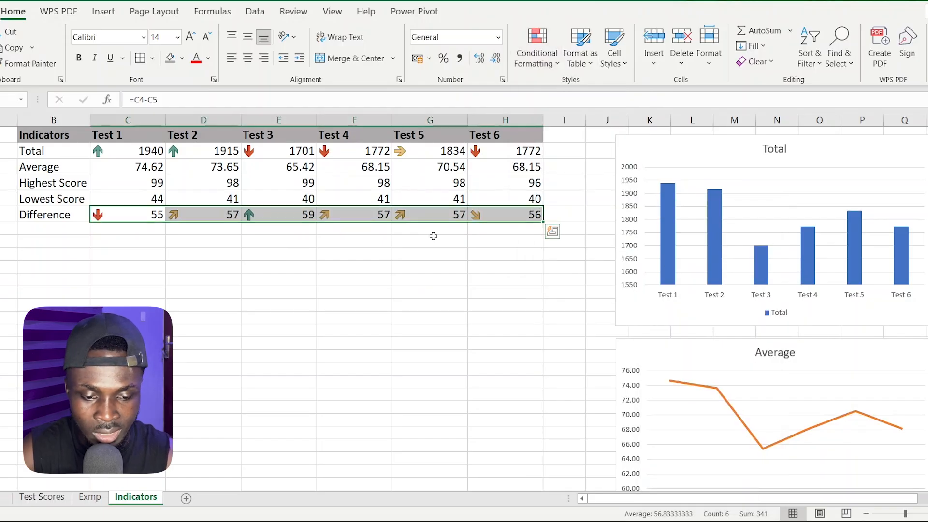